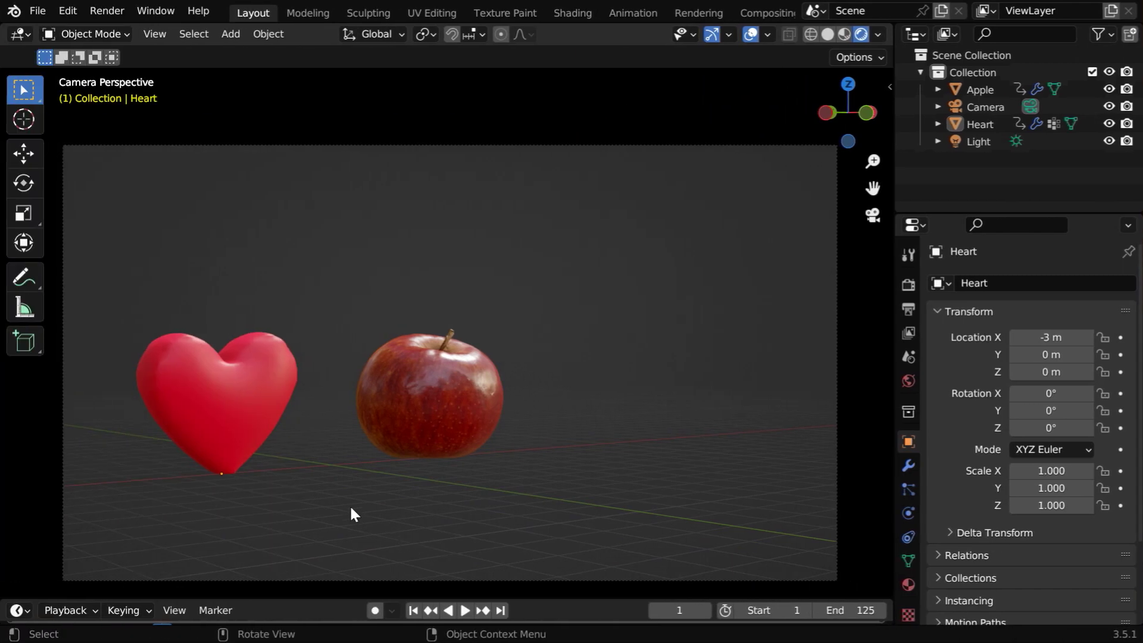
# Add a cube-shaped empty at the origin and switch the viewport to solid shading.
pyautogui.click(230, 33)
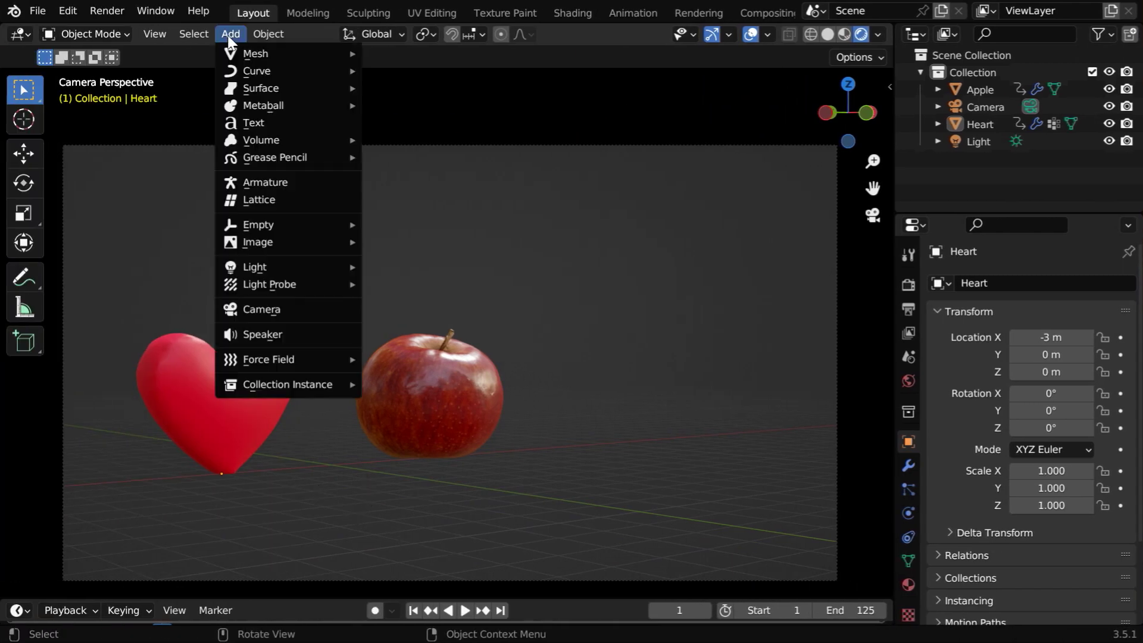
pyautogui.moveTo(273, 224)
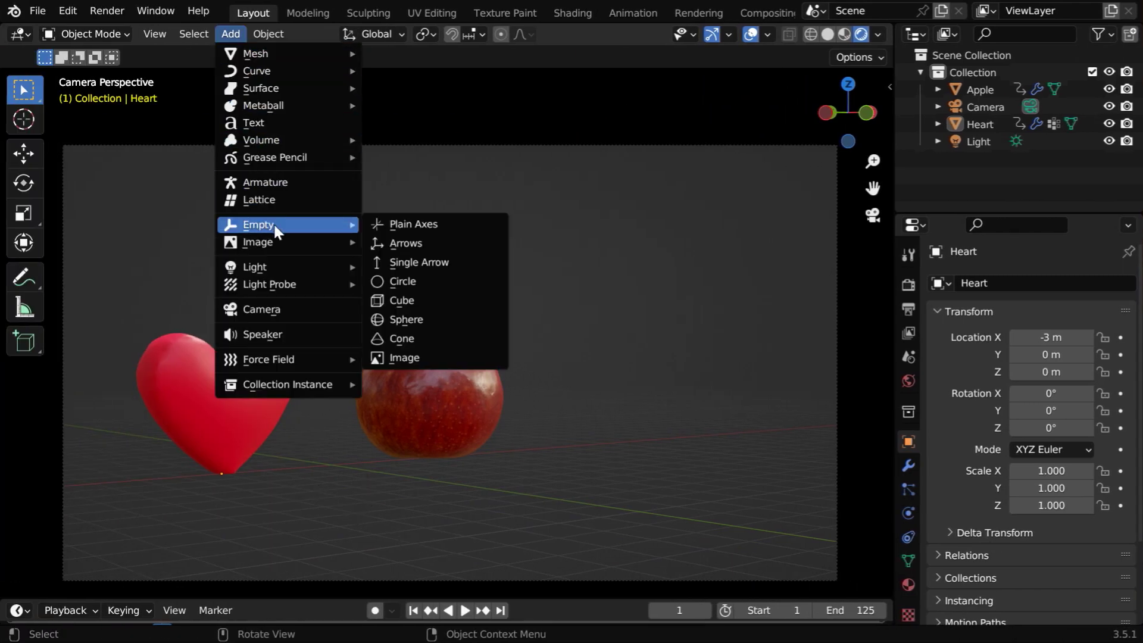
pyautogui.click(408, 302)
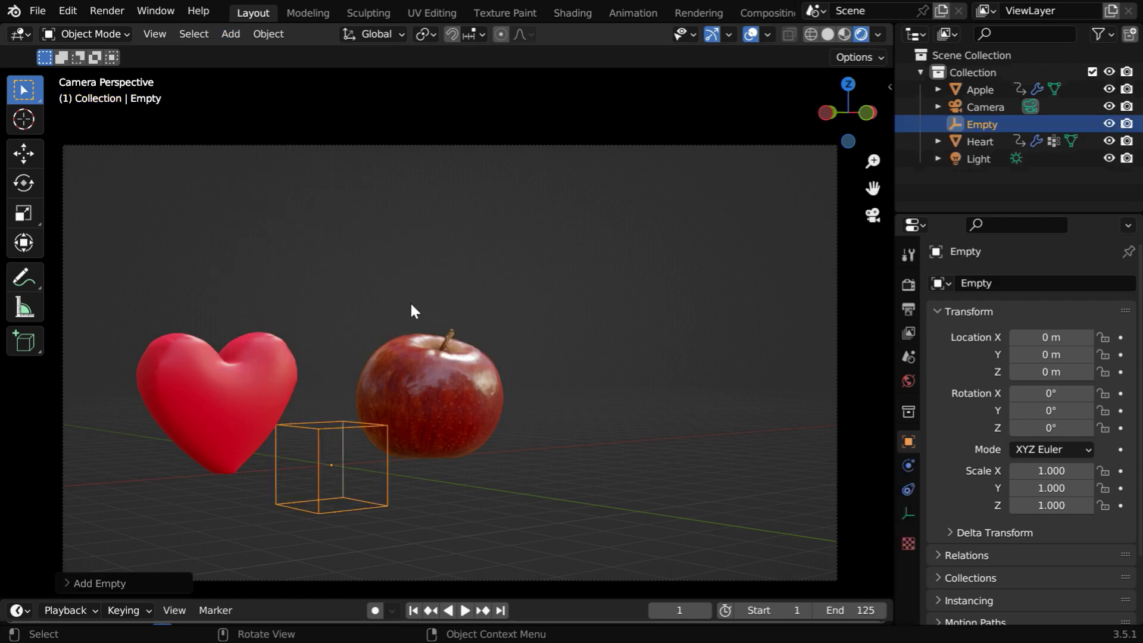
pyautogui.click(827, 36)
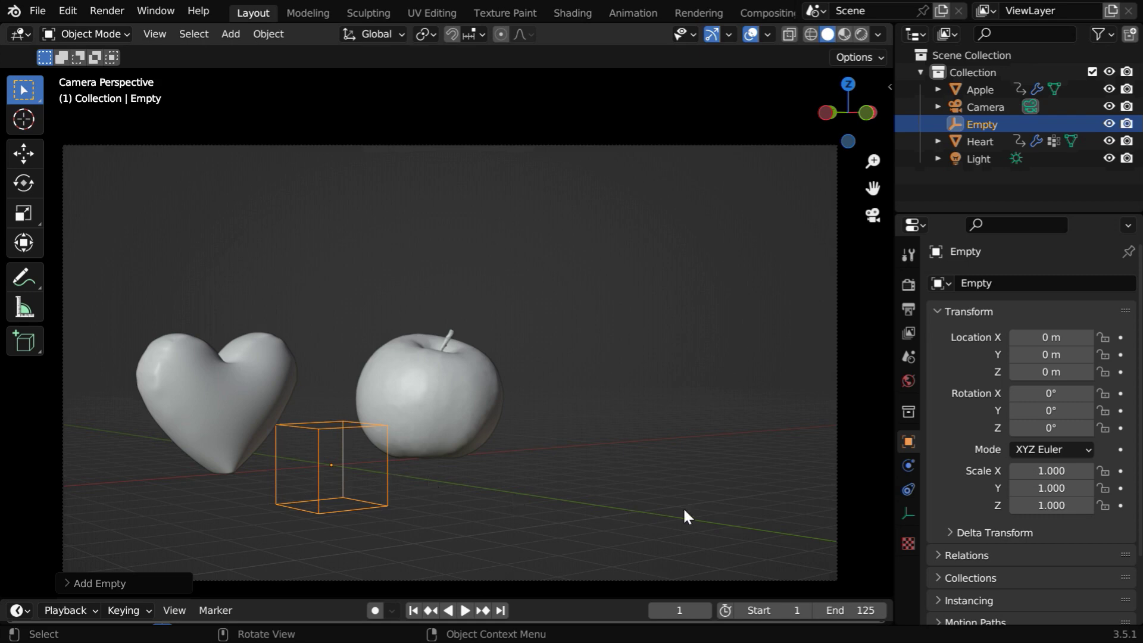
# Key the empty's Y/Z location at frame 1, then at frame 10 with Y -1.5 m, Z 1 m.
pyautogui.click(1120, 355)
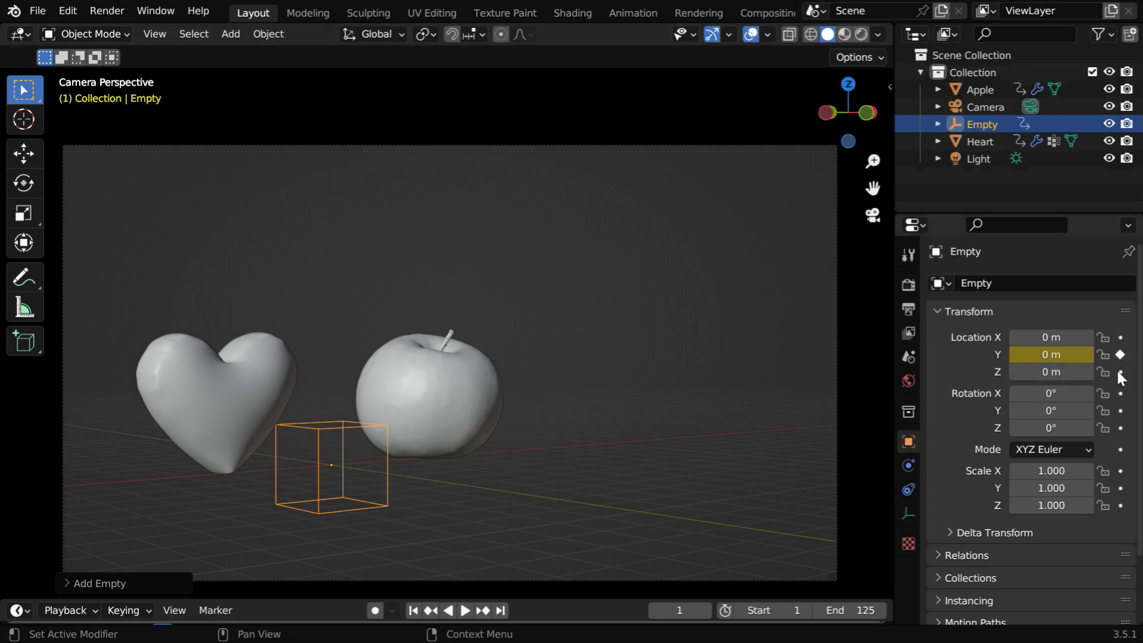
pyautogui.click(1120, 372)
pyautogui.click(690, 611)
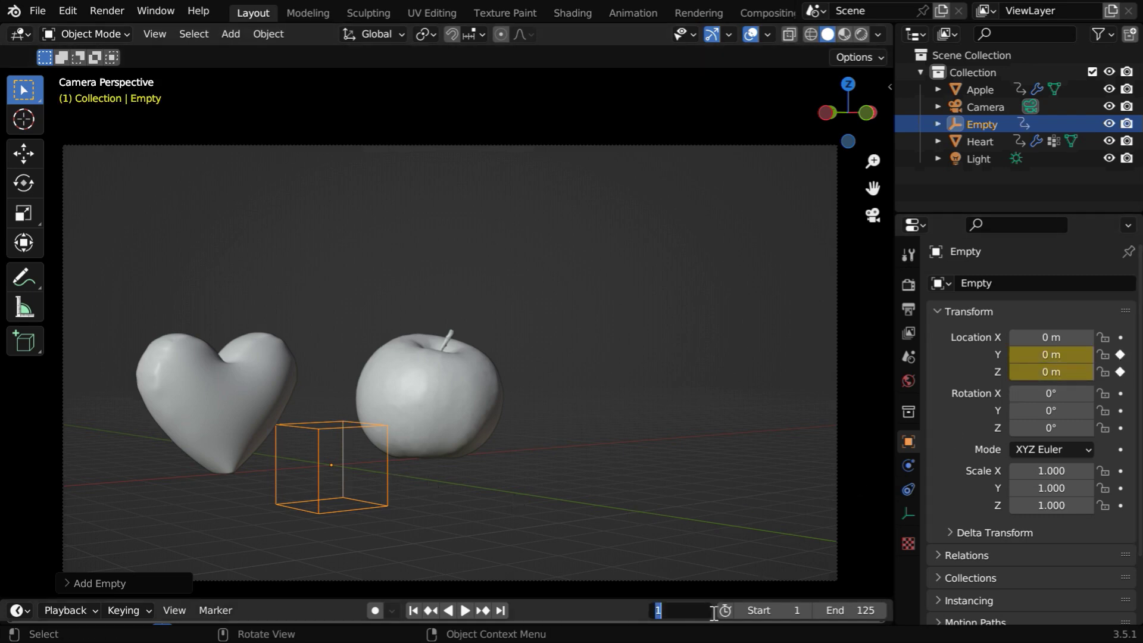
pyautogui.press('Return')
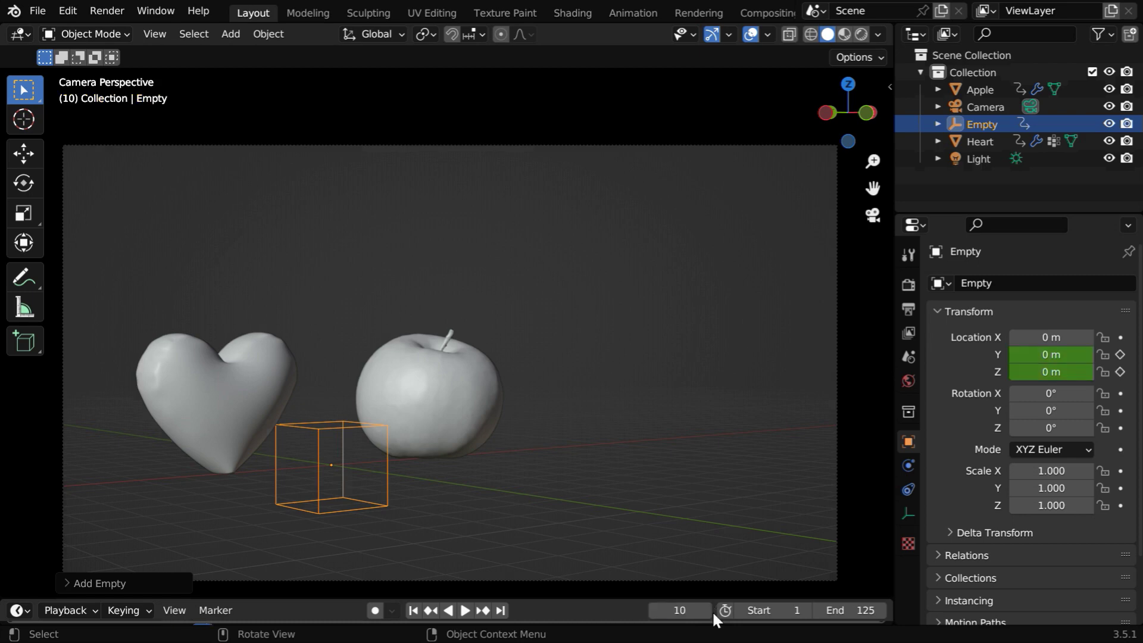
pyautogui.click(1051, 355)
pyautogui.press('BackSpace')
pyautogui.write('-1.5')
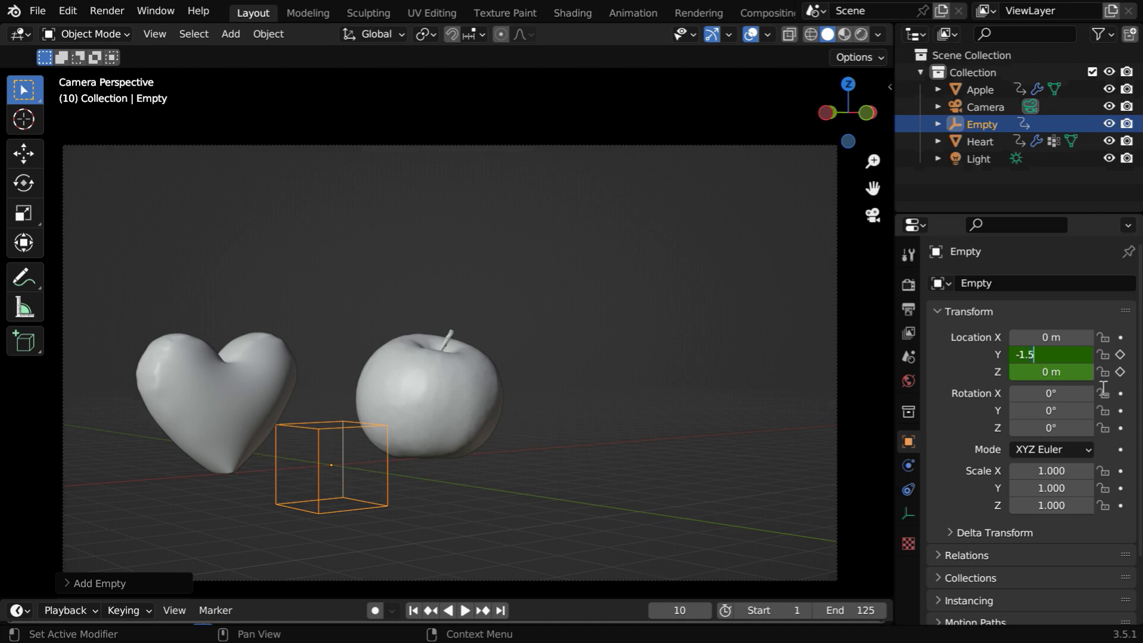
pyautogui.press('Return')
pyautogui.click(1066, 372)
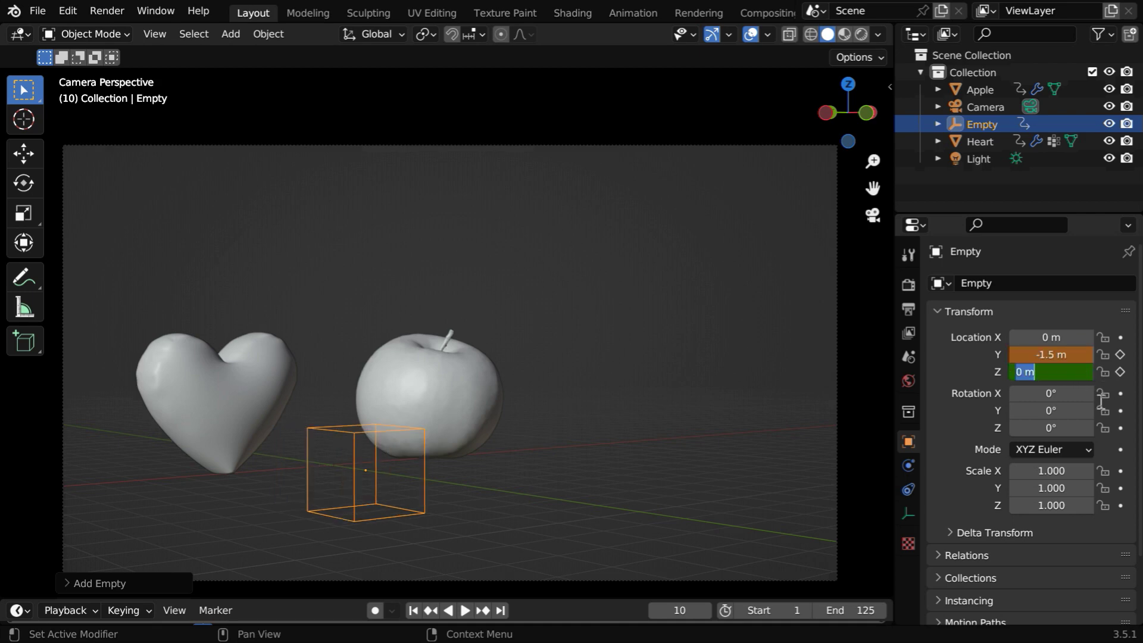
pyautogui.write('1')
pyautogui.press('Return')
pyautogui.click(1121, 354)
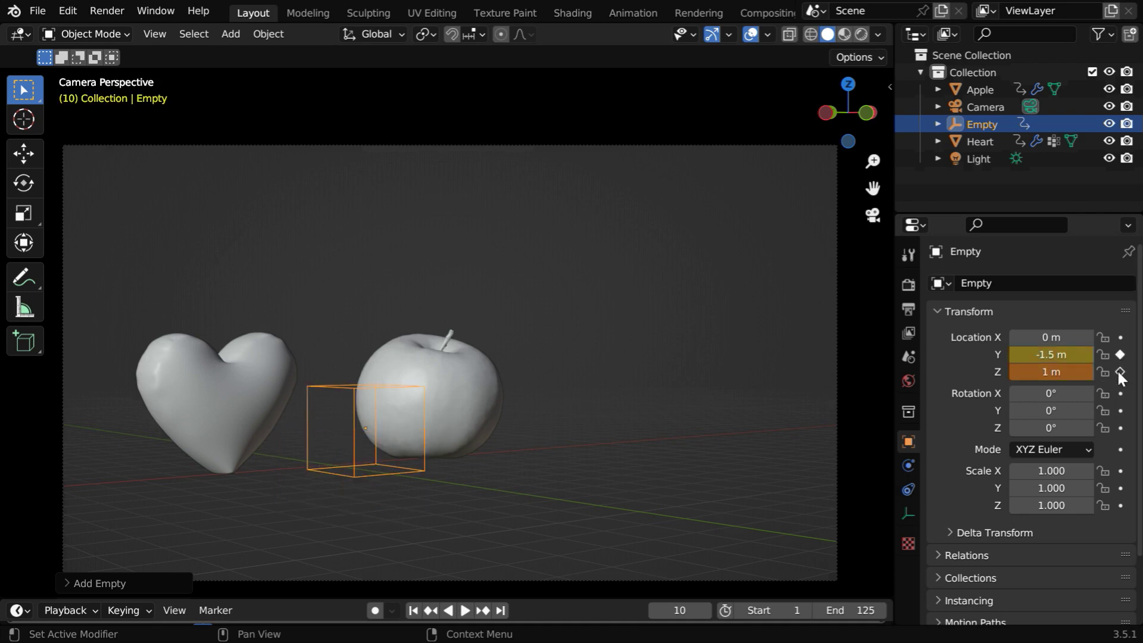
pyautogui.click(1121, 372)
# Key the empty's location at frame 20 with Y -3 m and Z 0.
pyautogui.click(697, 611)
pyautogui.write('2')
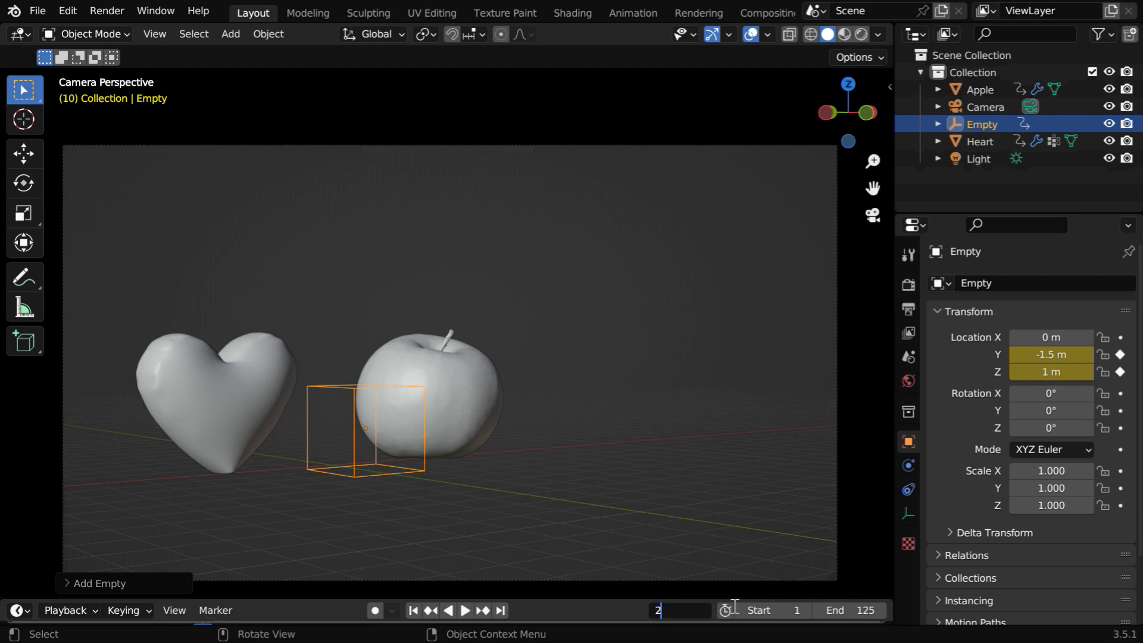
pyautogui.write('0')
pyautogui.press('Return')
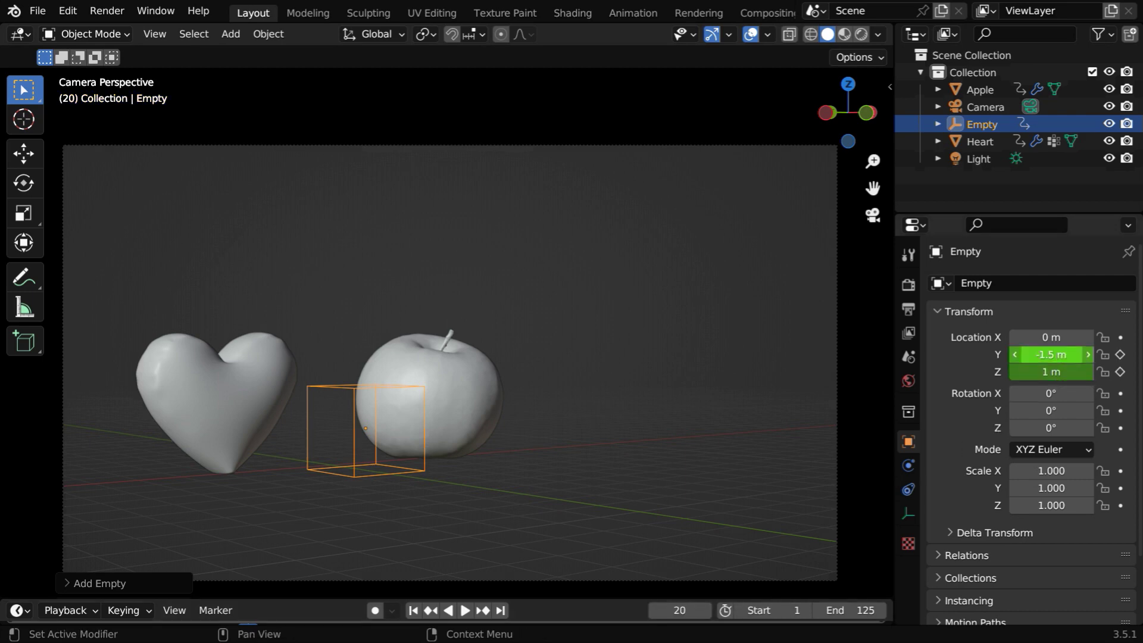
pyautogui.click(1086, 356)
pyautogui.write('-3')
pyautogui.press('Tab')
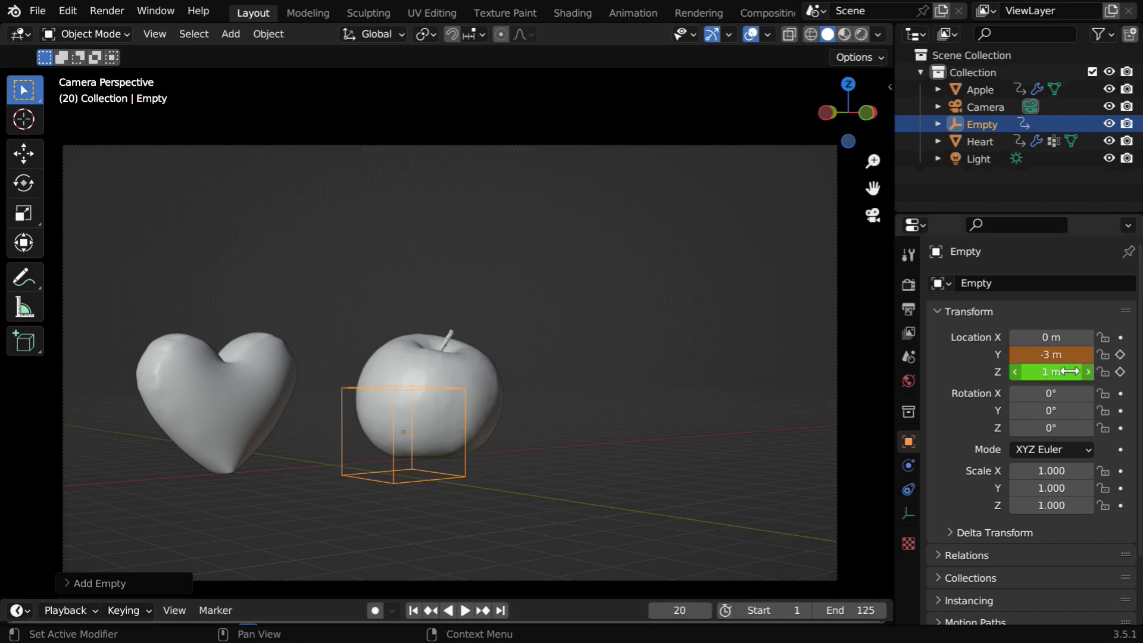
pyautogui.write('0')
pyautogui.press('Return')
pyautogui.click(1120, 355)
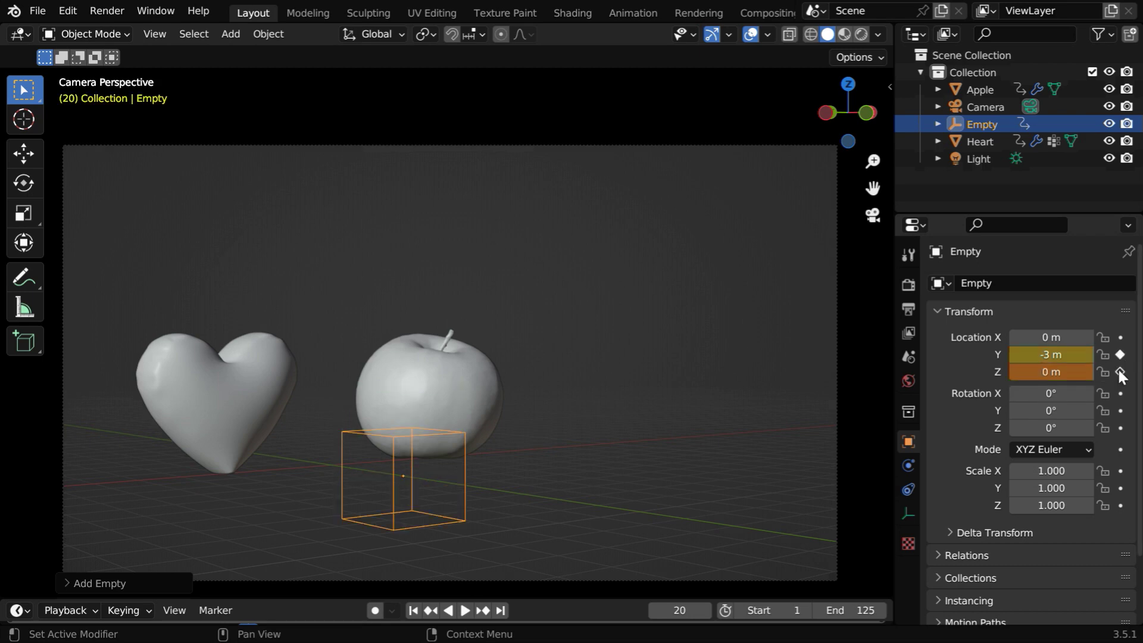
pyautogui.click(1120, 372)
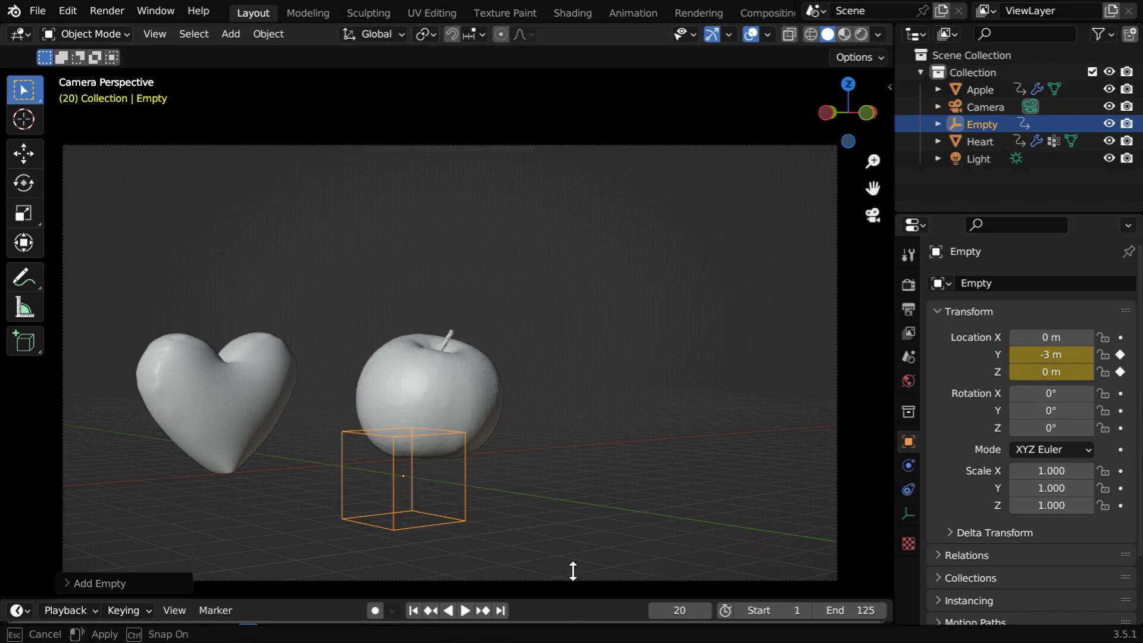
# Play the empty's hop from the start in an enlarged timeline, then stop playback.
pyautogui.moveTo(573, 595); pyautogui.dragTo(575, 503)
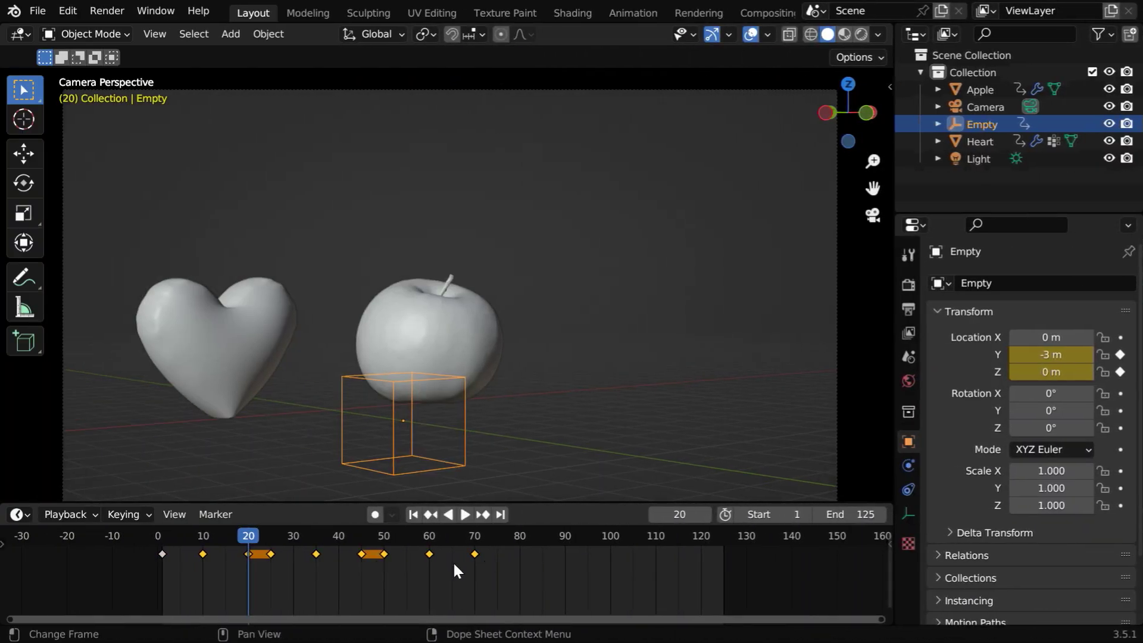
pyautogui.click(415, 518)
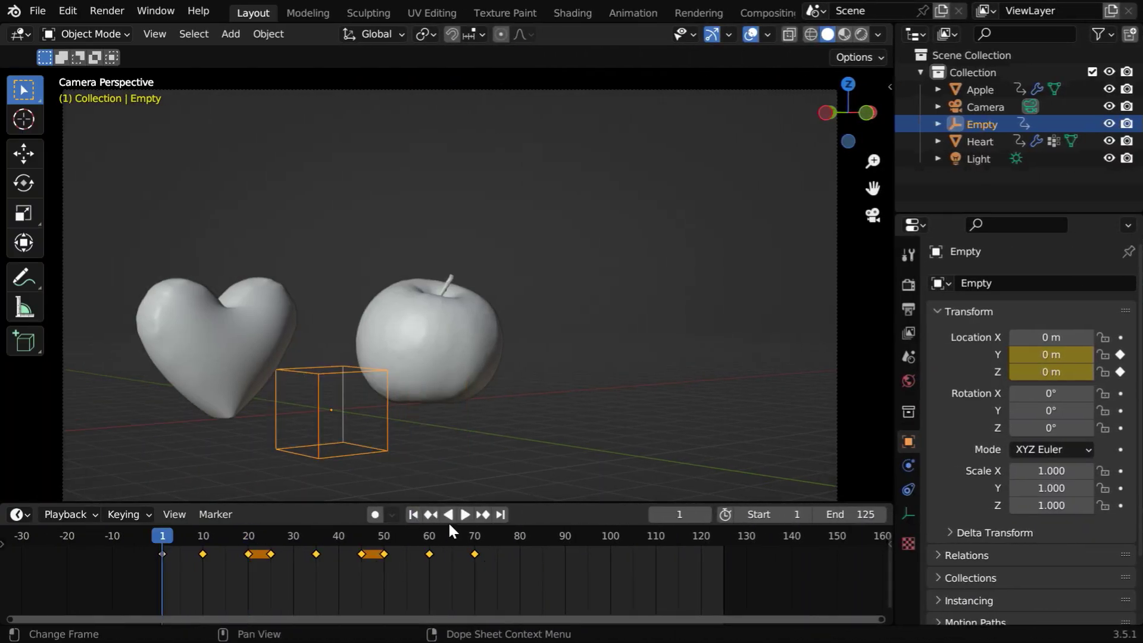
pyautogui.click(459, 515)
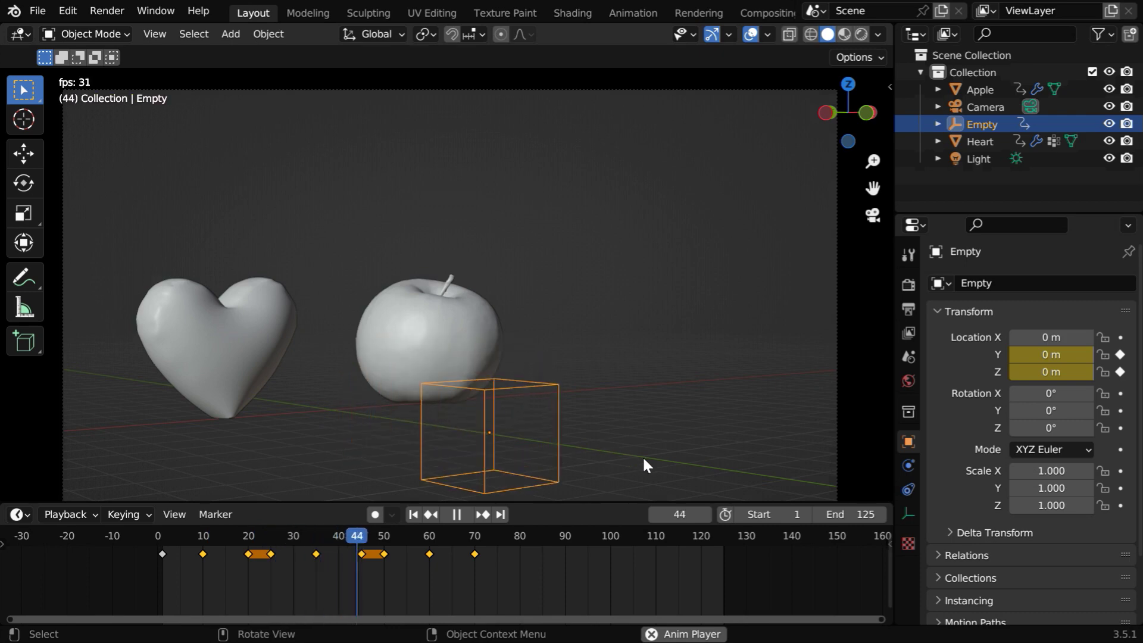
pyautogui.moveTo(597, 503); pyautogui.dragTo(597, 634)
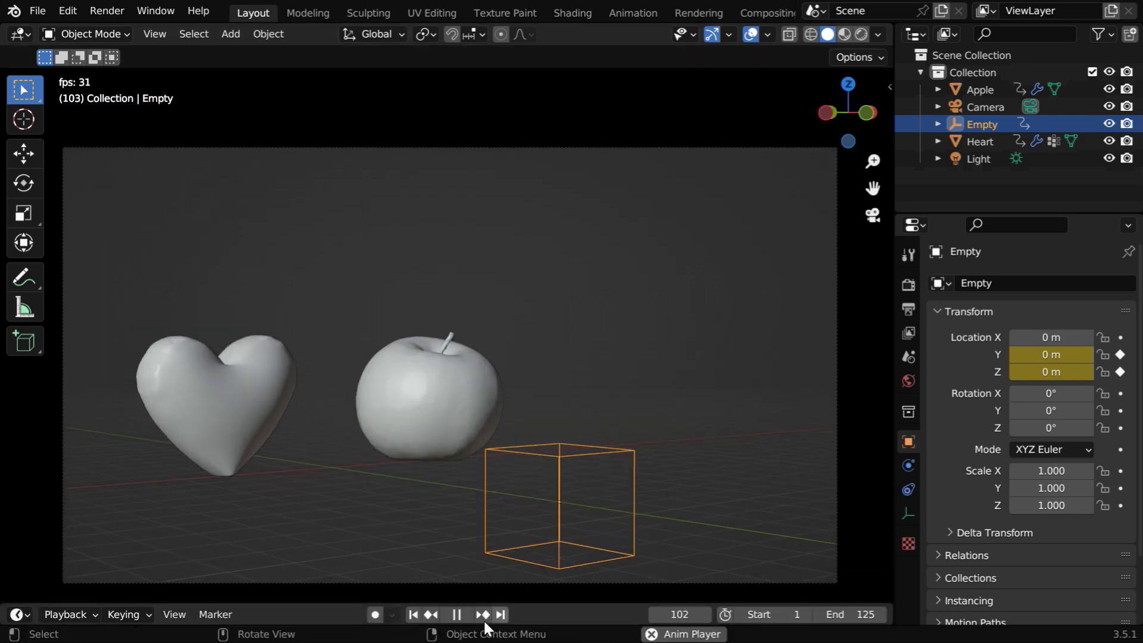
pyautogui.click(456, 615)
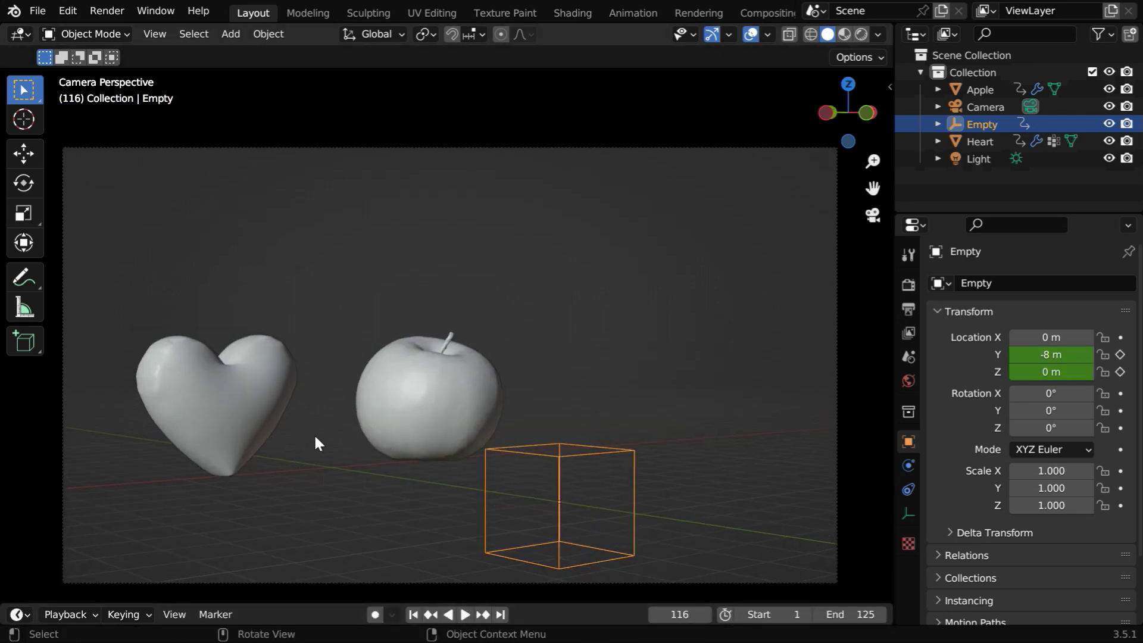
# At frame 1, parent the heart and apple to the Empty.
pyautogui.click(413, 614)
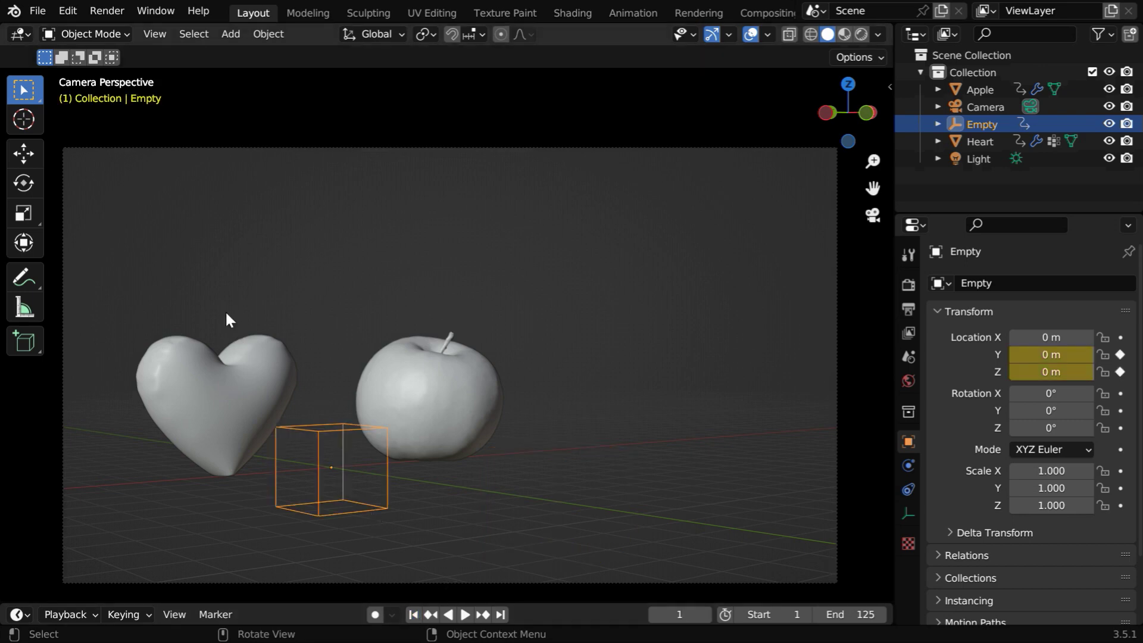
pyautogui.moveTo(227, 313); pyautogui.dragTo(415, 372)
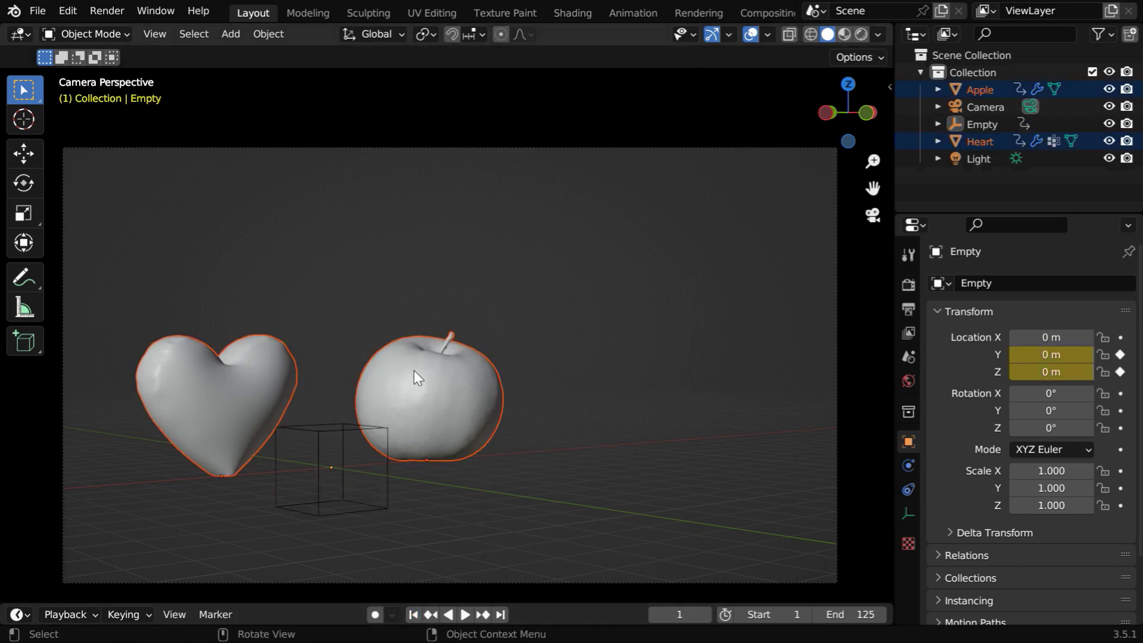
pyautogui.keyDown('shift'); pyautogui.click(315, 436); pyautogui.keyUp('shift')
pyautogui.hotkey('ctrl', 'p')
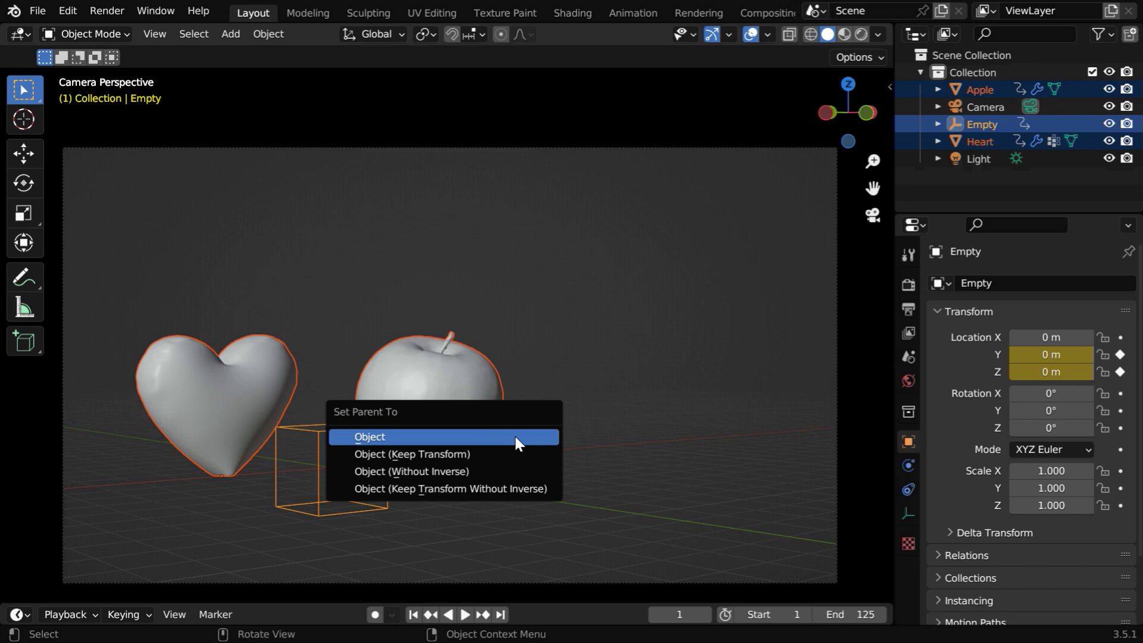
pyautogui.click(467, 437)
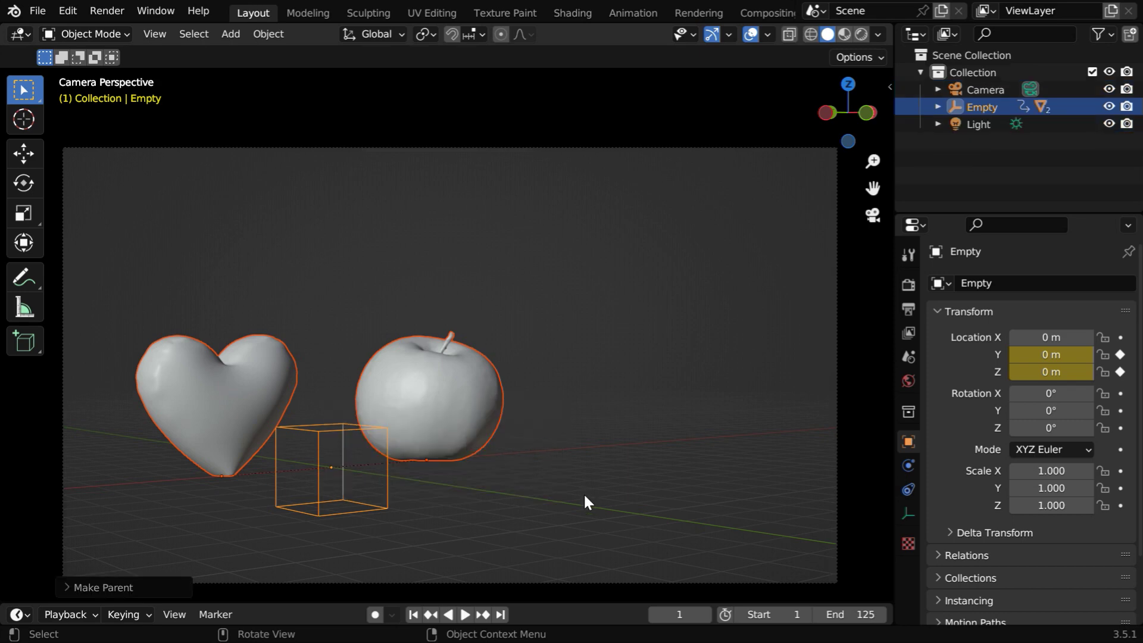
pyautogui.click(584, 492)
# Play the bounce to check it, then select the Empty and rewind to frame 1.
pyautogui.click(465, 615)
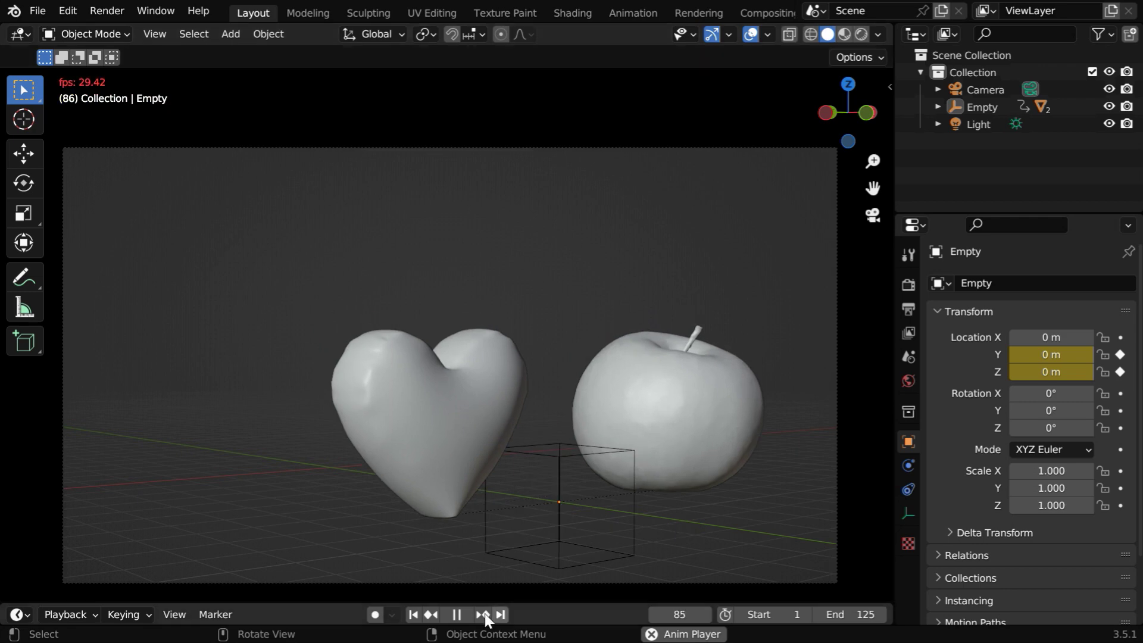
pyautogui.click(458, 615)
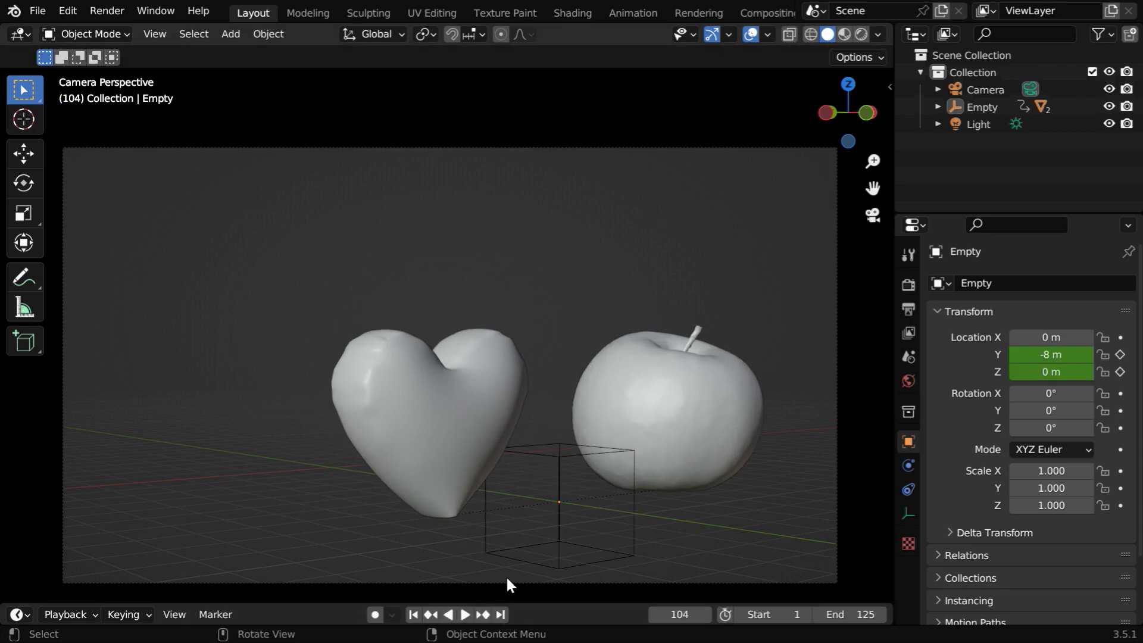
pyautogui.click(559, 523)
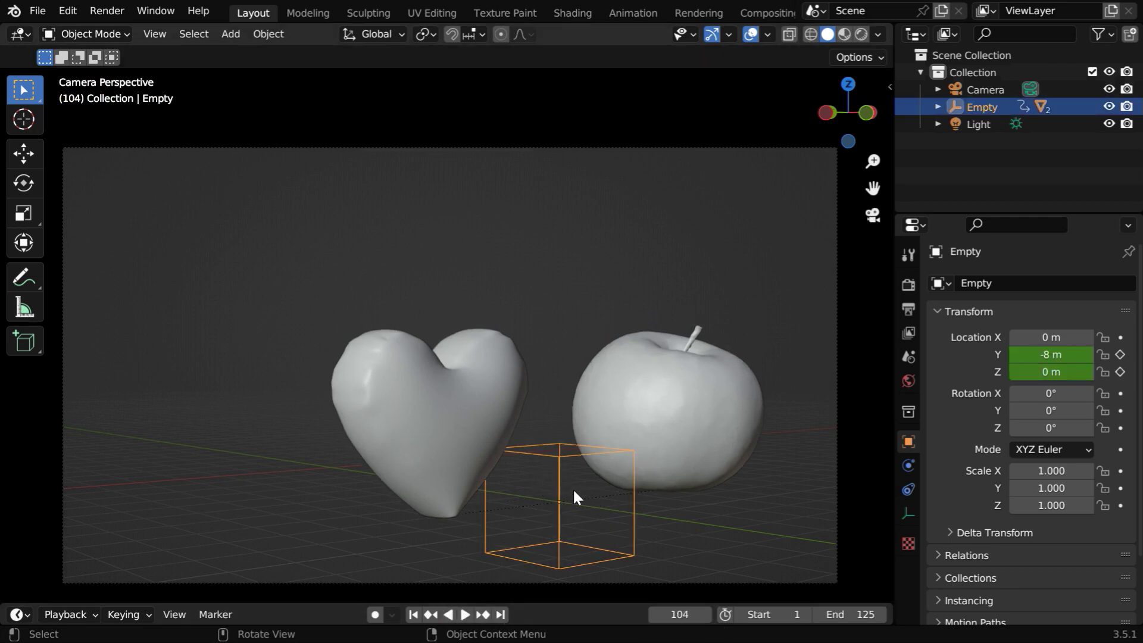
pyautogui.click(413, 614)
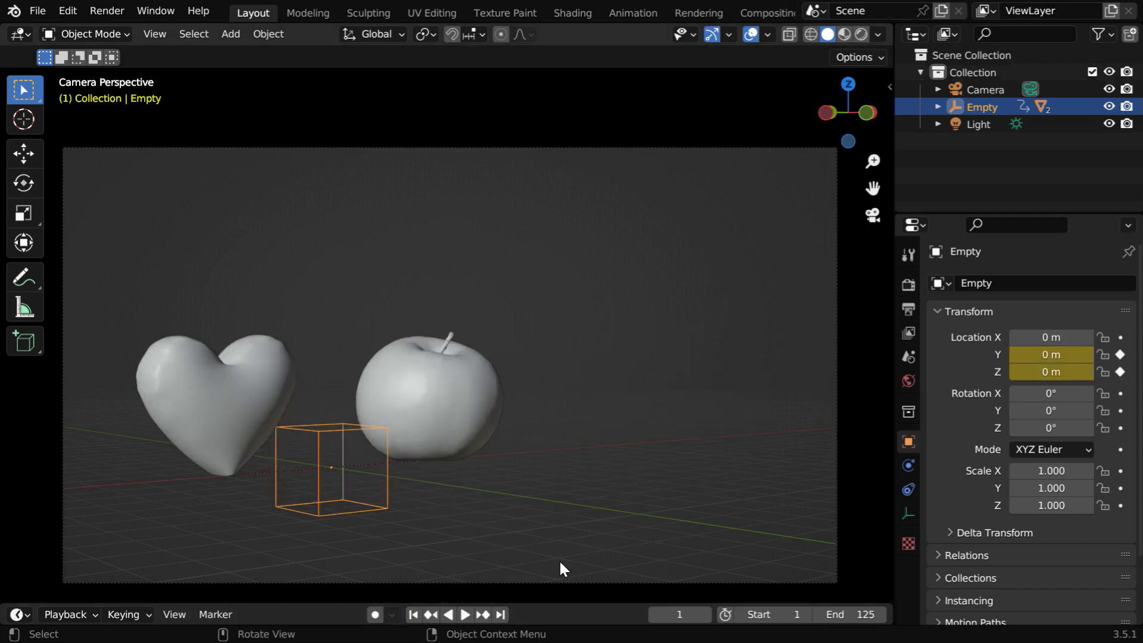
# Key the Empty's X rotation at 0° on frame 1 and play the animation to check it.
pyautogui.moveTo(1051, 394)
pyautogui.mouseDown()
pyautogui.moveTo(1066, 393)
pyautogui.moveTo(1027, 393)
pyautogui.moveTo(1052, 394)
pyautogui.mouseUp()
pyautogui.click(1052, 394)
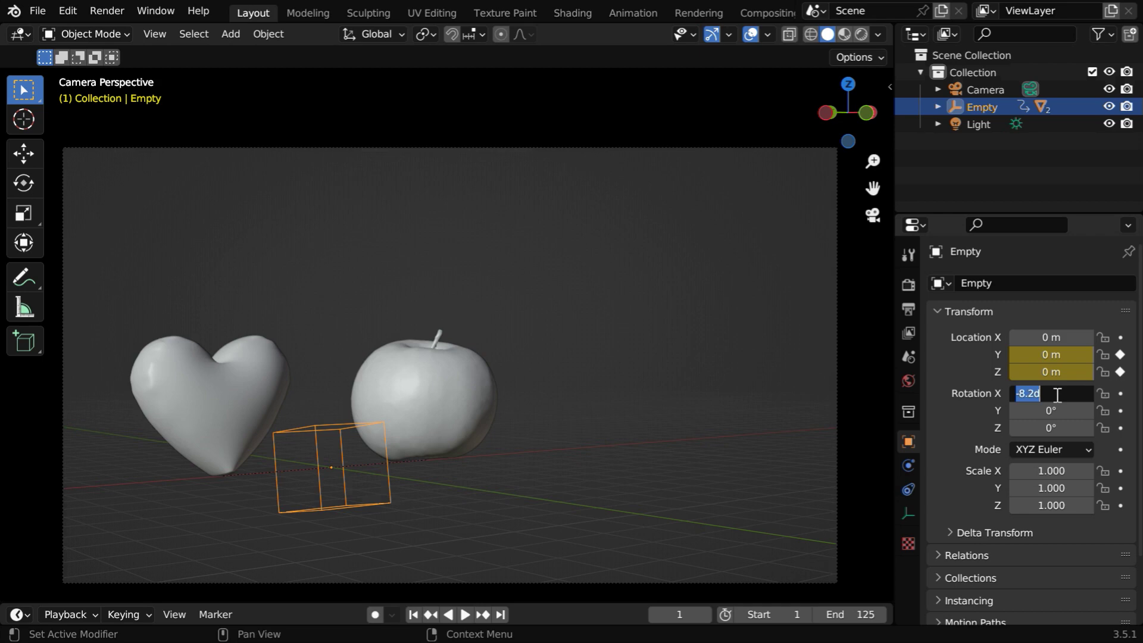
pyautogui.write('0')
pyautogui.press('Return')
pyautogui.press('i')
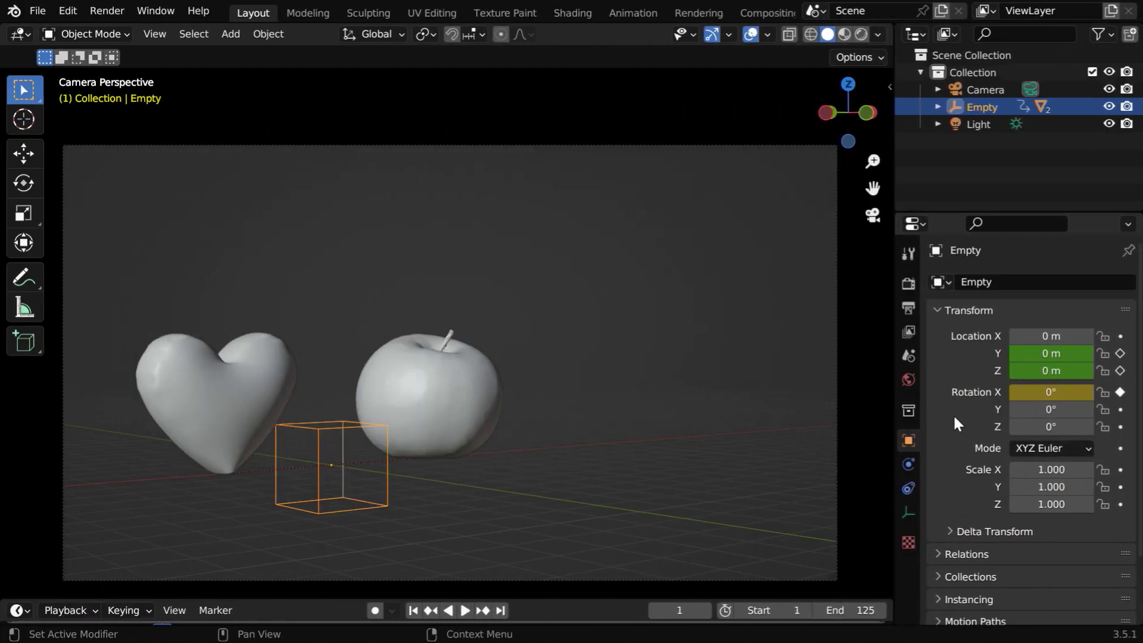
pyautogui.click(467, 610)
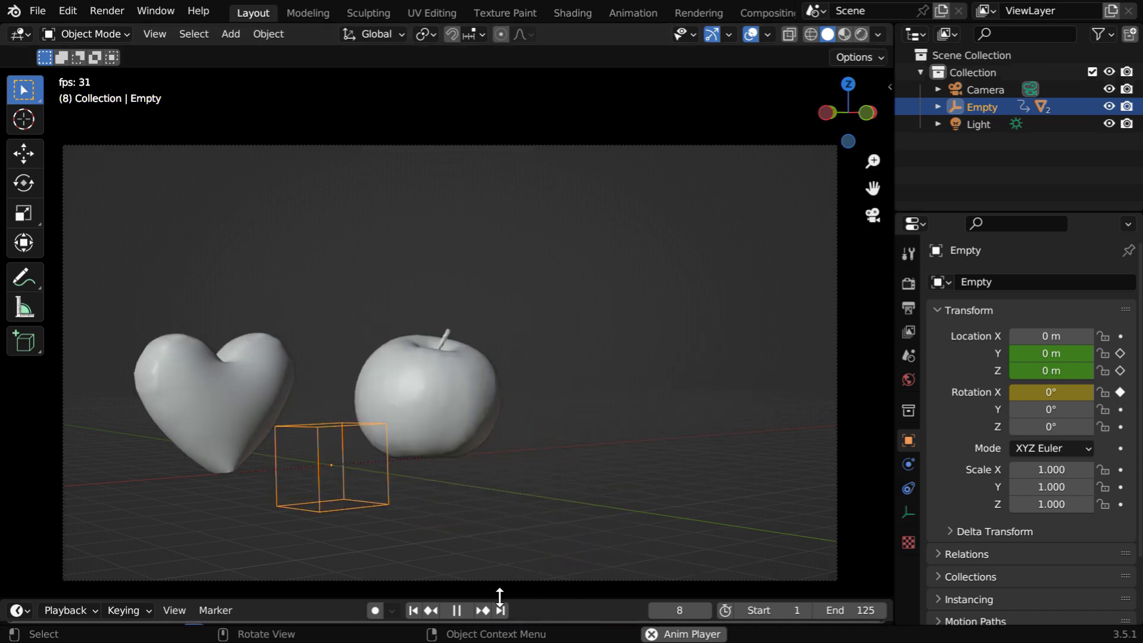
pyautogui.click(463, 611)
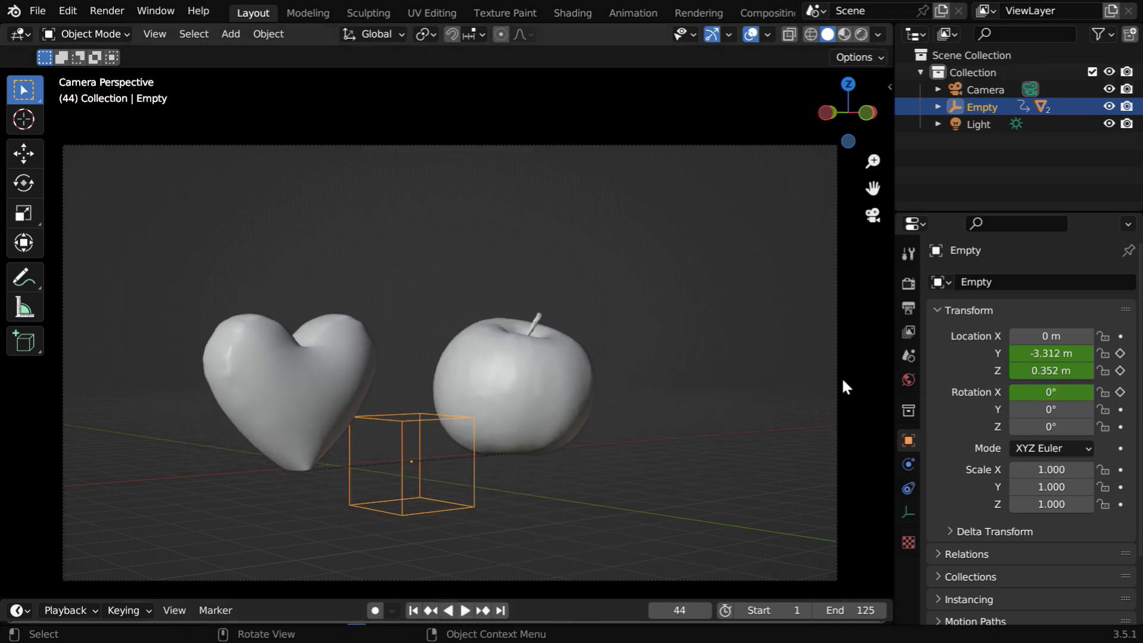
# Hide the Empty, then key the heart's Z scale at 1.0 on frame 1.
pyautogui.click(1109, 106)
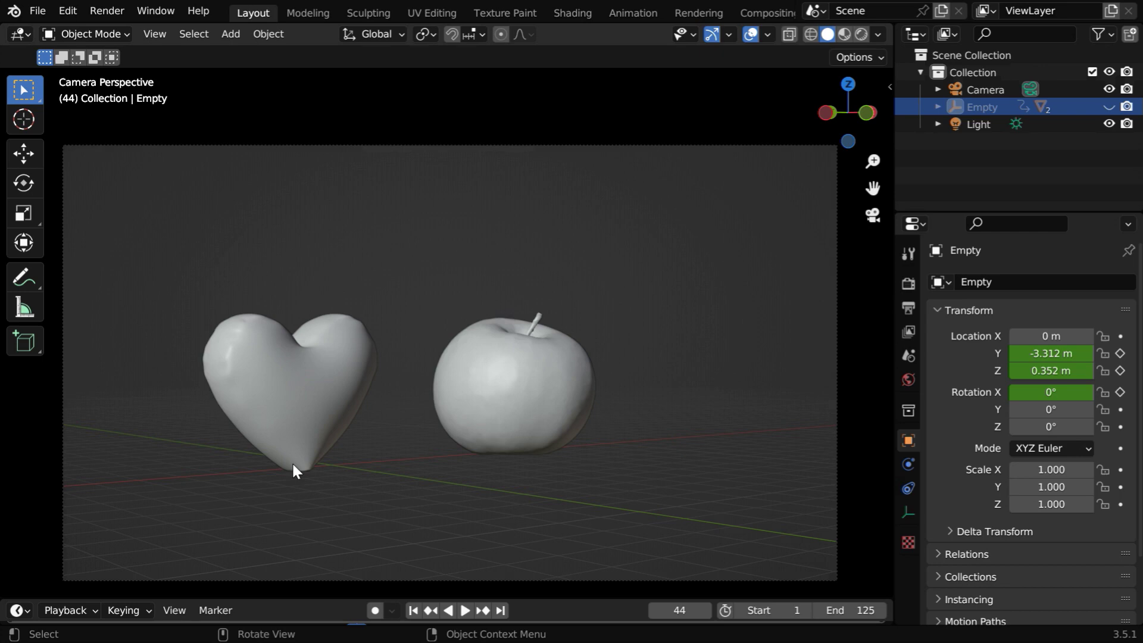
pyautogui.click(412, 611)
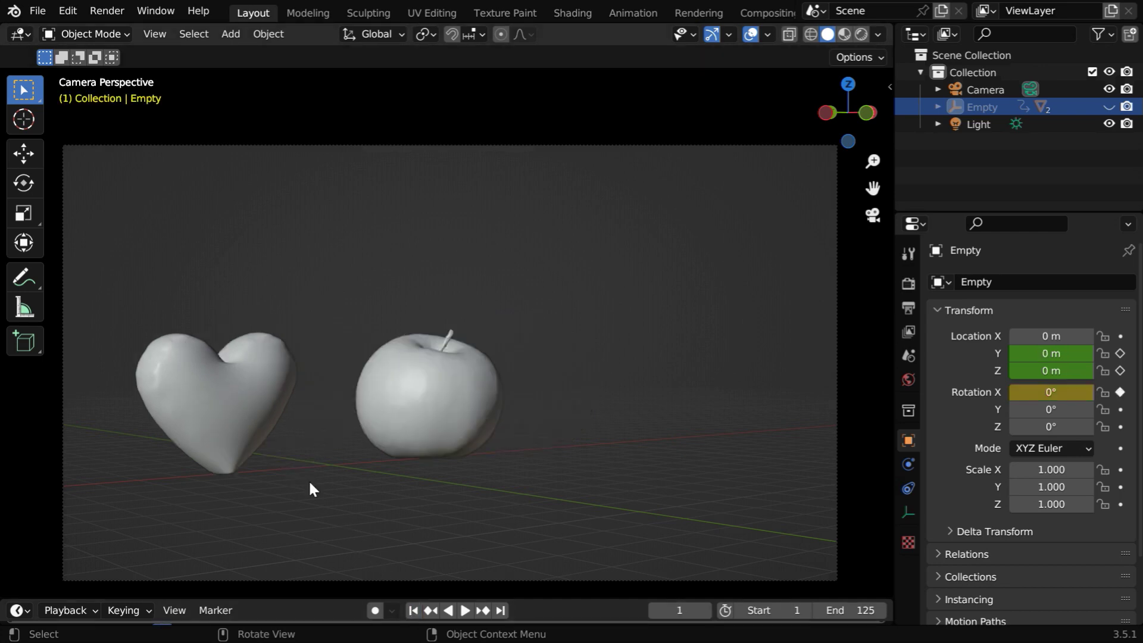
pyautogui.click(231, 420)
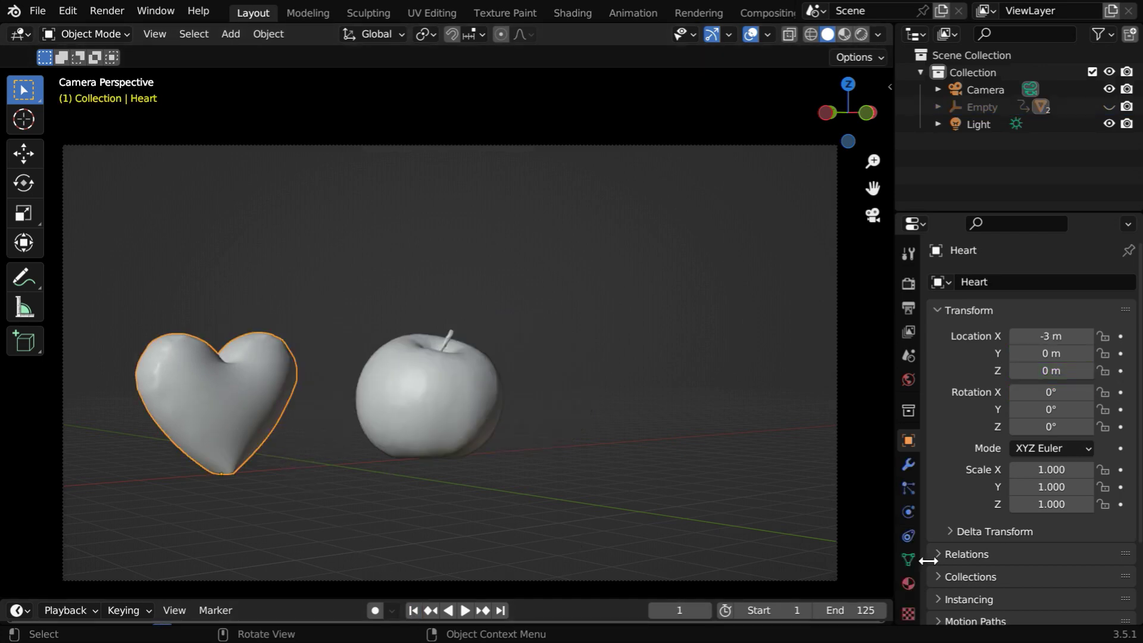
pyautogui.click(1120, 505)
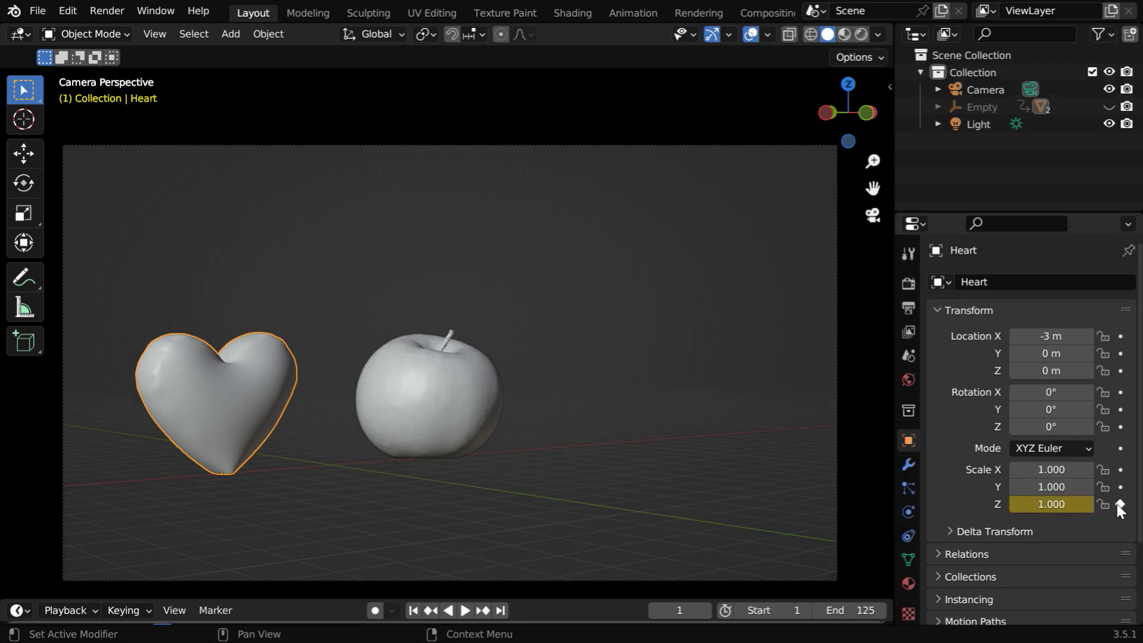
# Key the heart's Z scale at 0.75 on frame 15 and 1.0 on frame 25.
pyautogui.click(483, 611)
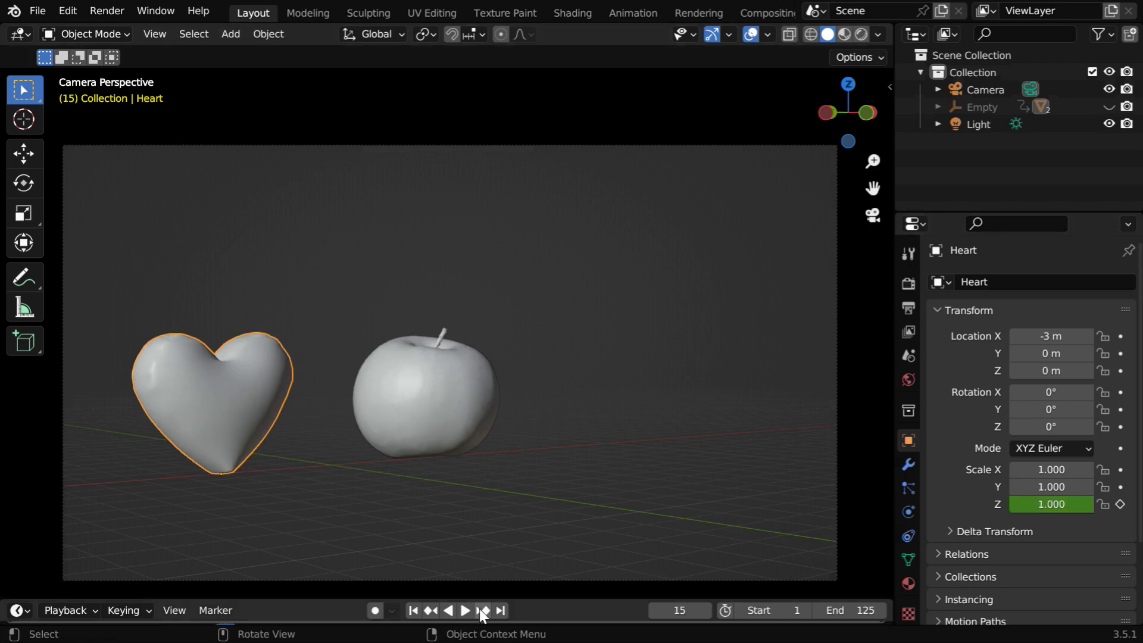
pyautogui.click(1087, 504)
pyautogui.press('BackSpace')
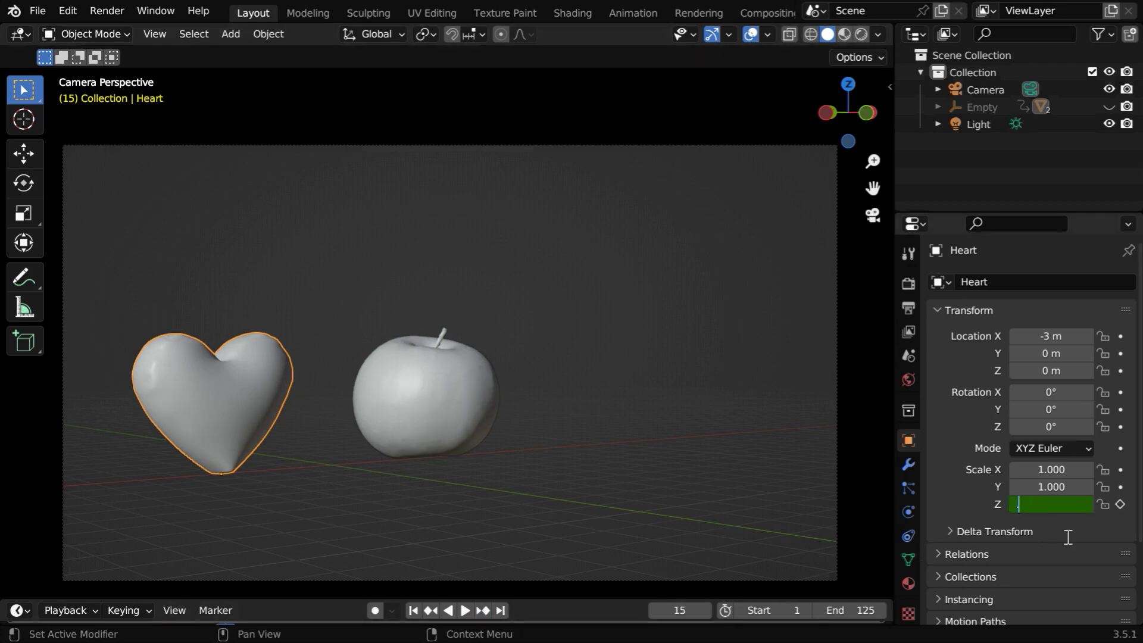
pyautogui.press('Return')
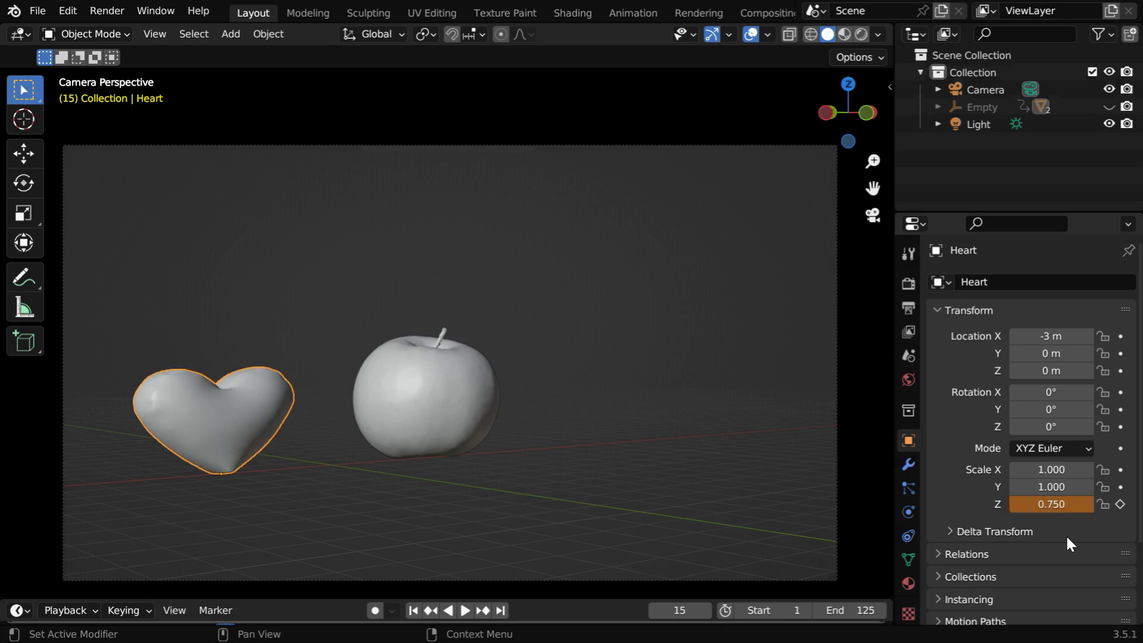
pyautogui.click(1119, 505)
pyautogui.click(484, 611)
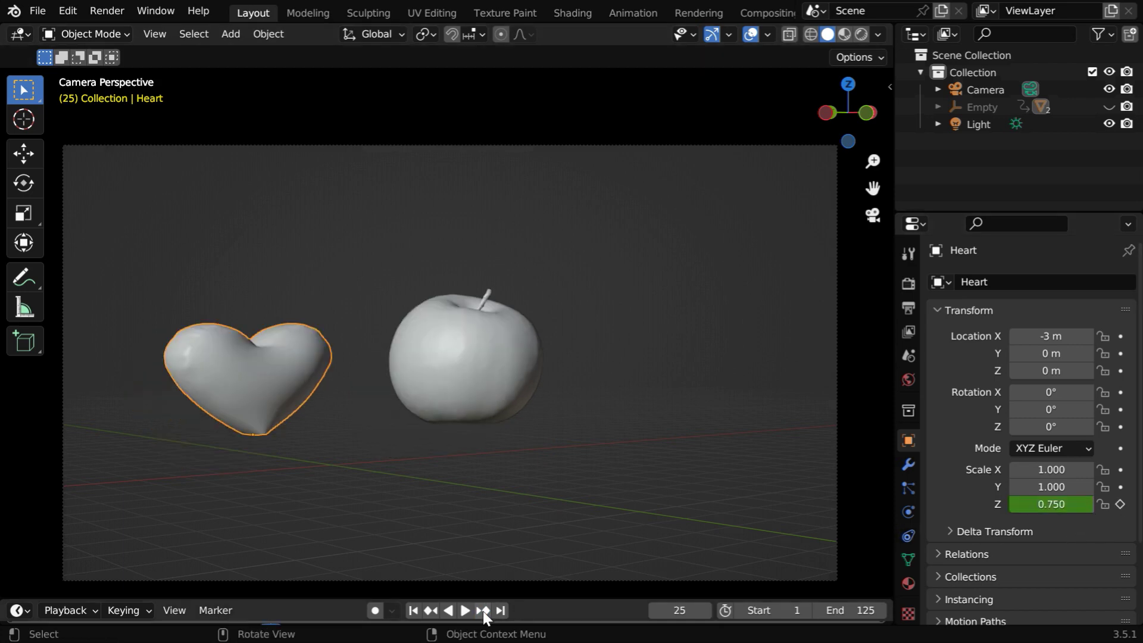
pyautogui.click(1051, 505)
pyautogui.write('1')
pyautogui.press('Return')
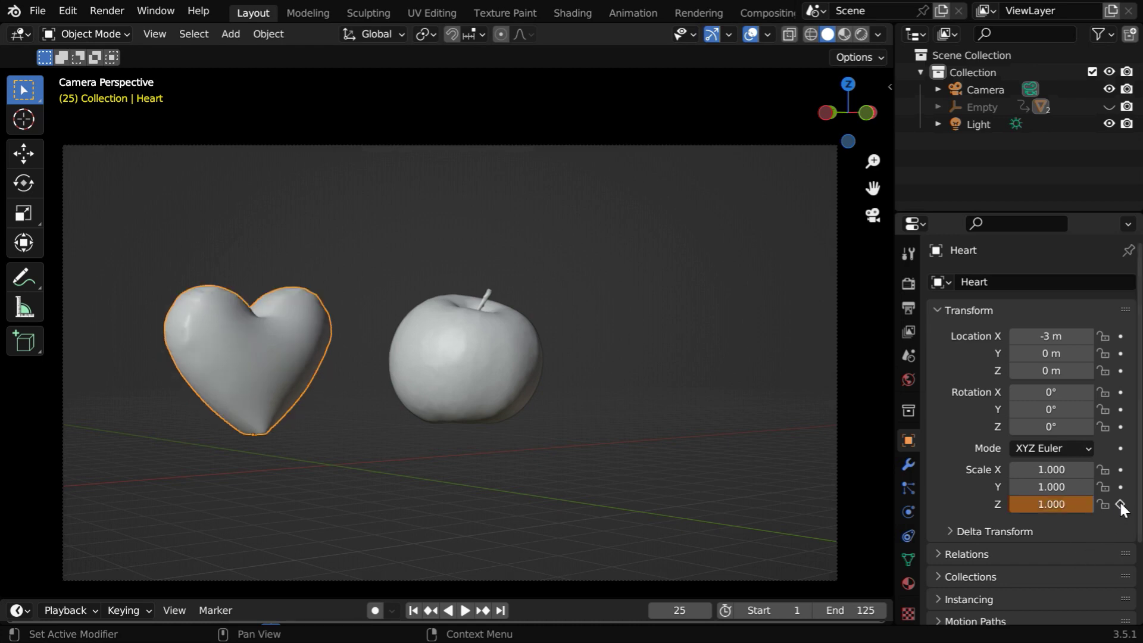
pyautogui.click(1120, 504)
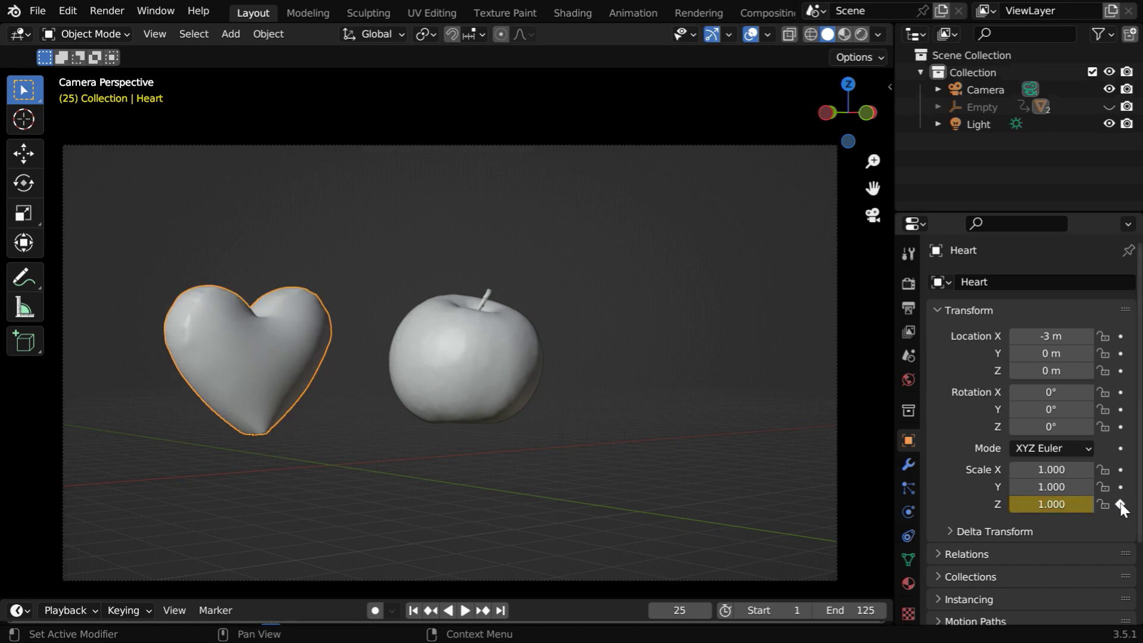
# Key the heart's Z scale at 0.7 on frame 35.
pyautogui.click(484, 611)
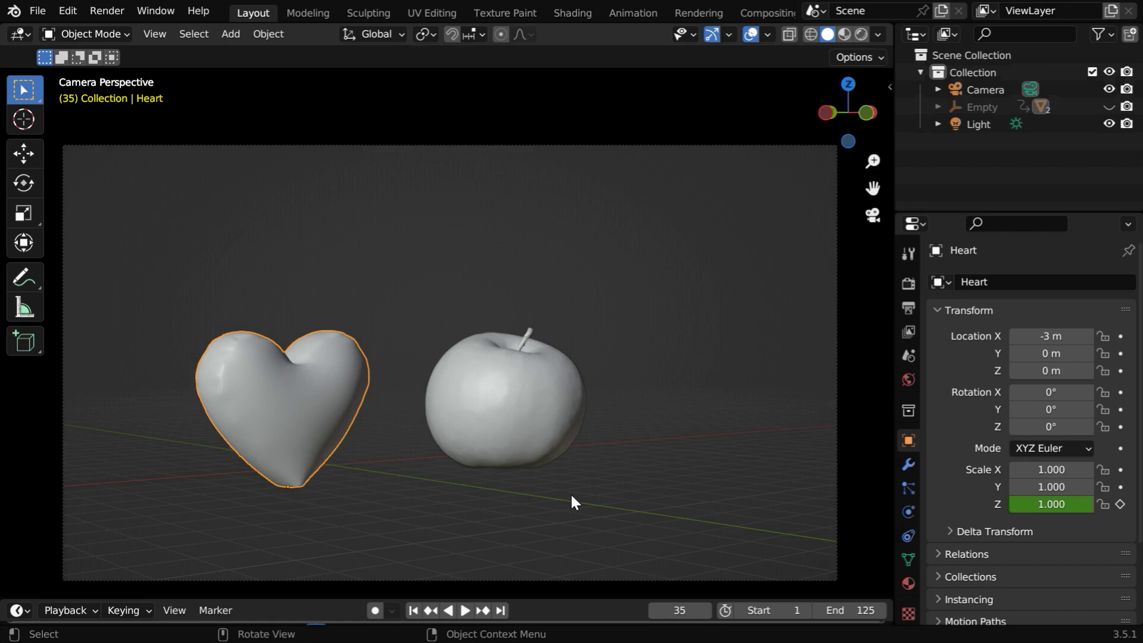
pyautogui.click(1048, 505)
pyautogui.press('BackSpace')
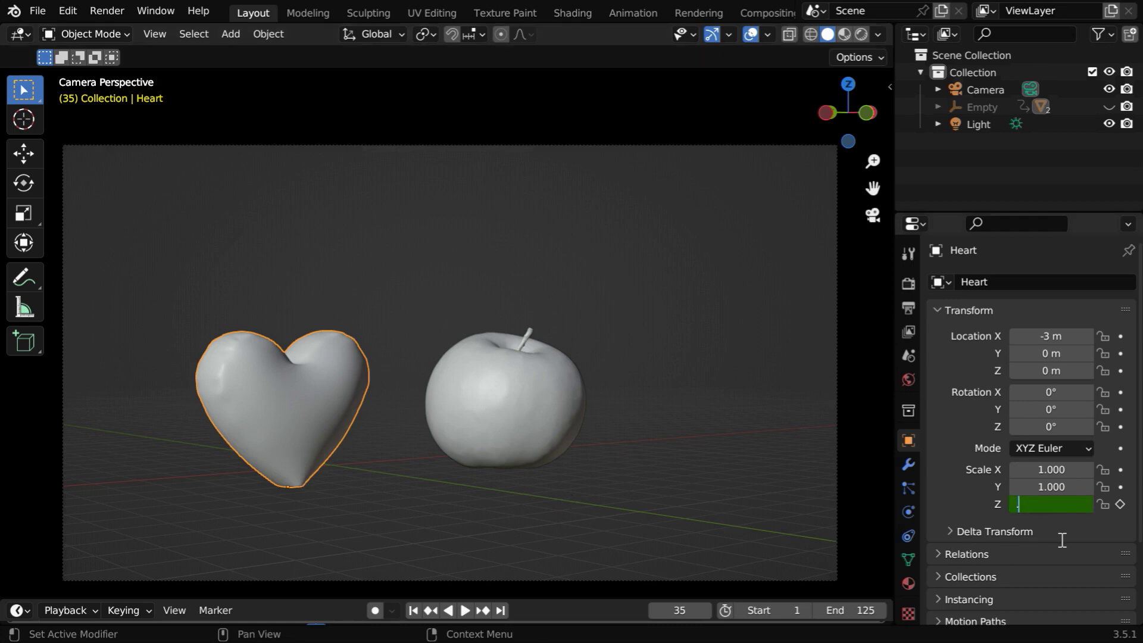
pyautogui.write('.7')
pyautogui.press('Return')
pyautogui.click(1120, 504)
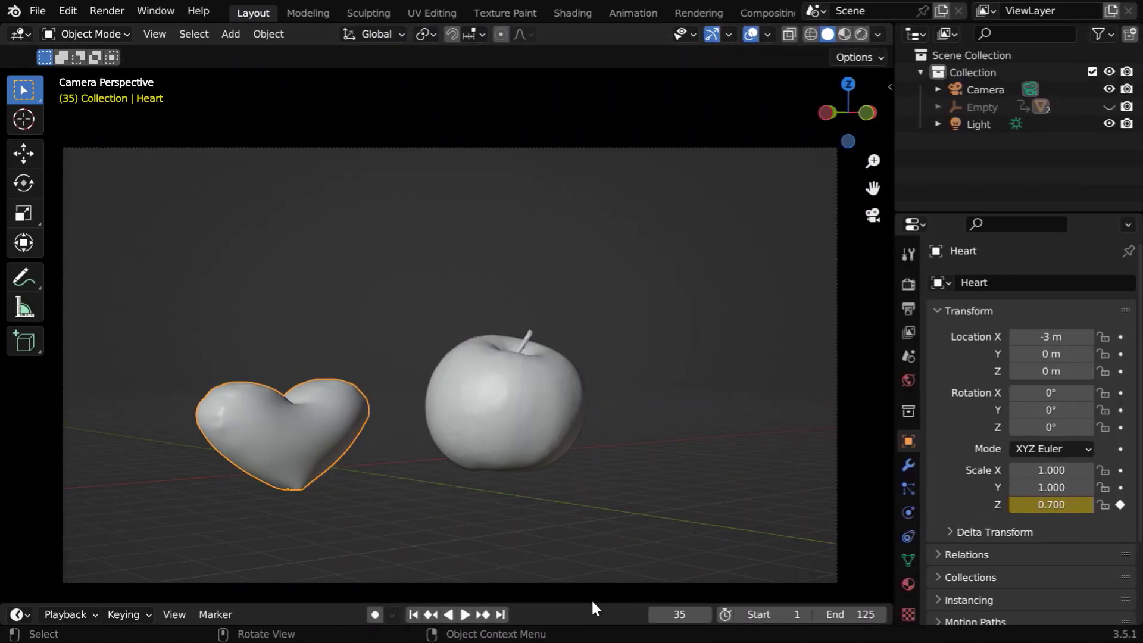
# Replay the heart's squash from frame 1 in an enlarged timeline, then select the apple.
pyautogui.moveTo(589, 602); pyautogui.dragTo(576, 530)
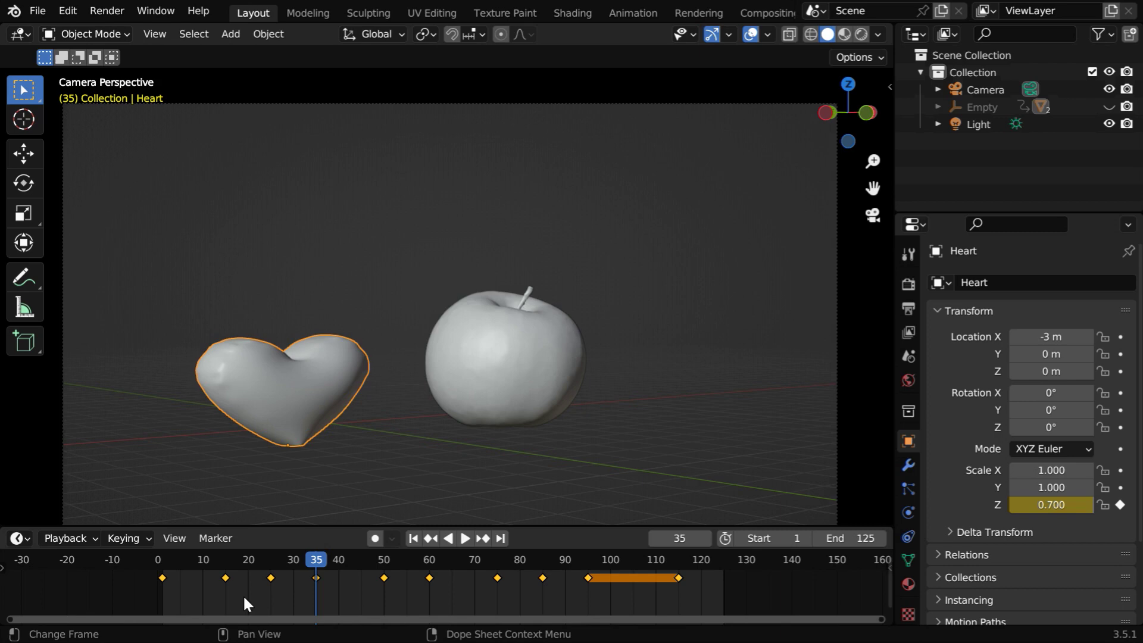
pyautogui.click(415, 540)
pyautogui.click(464, 538)
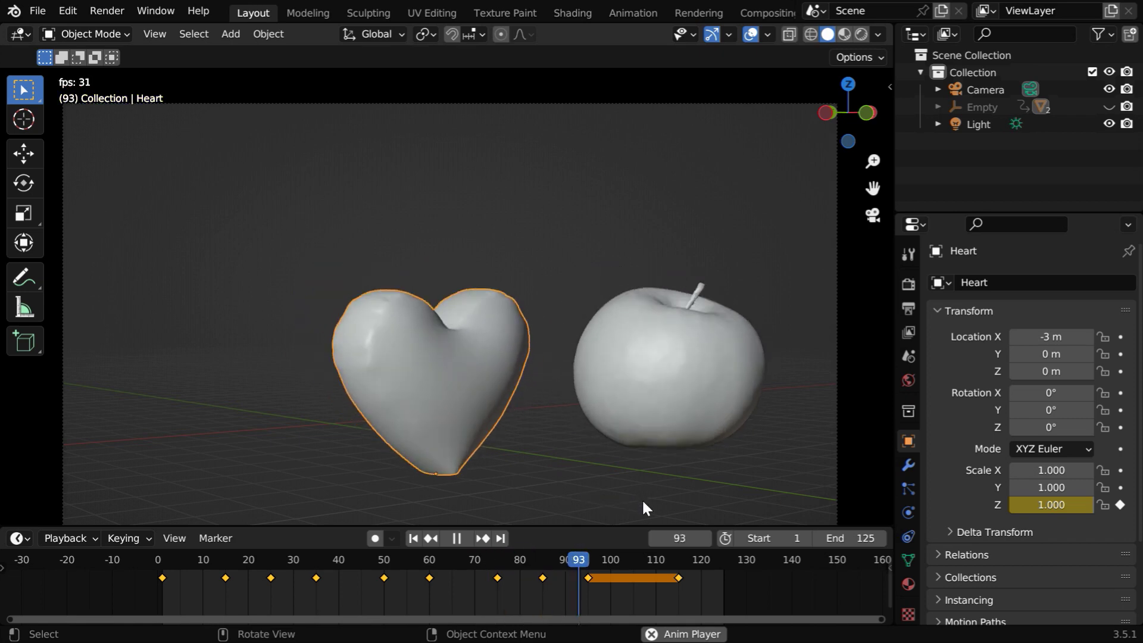
pyautogui.click(462, 538)
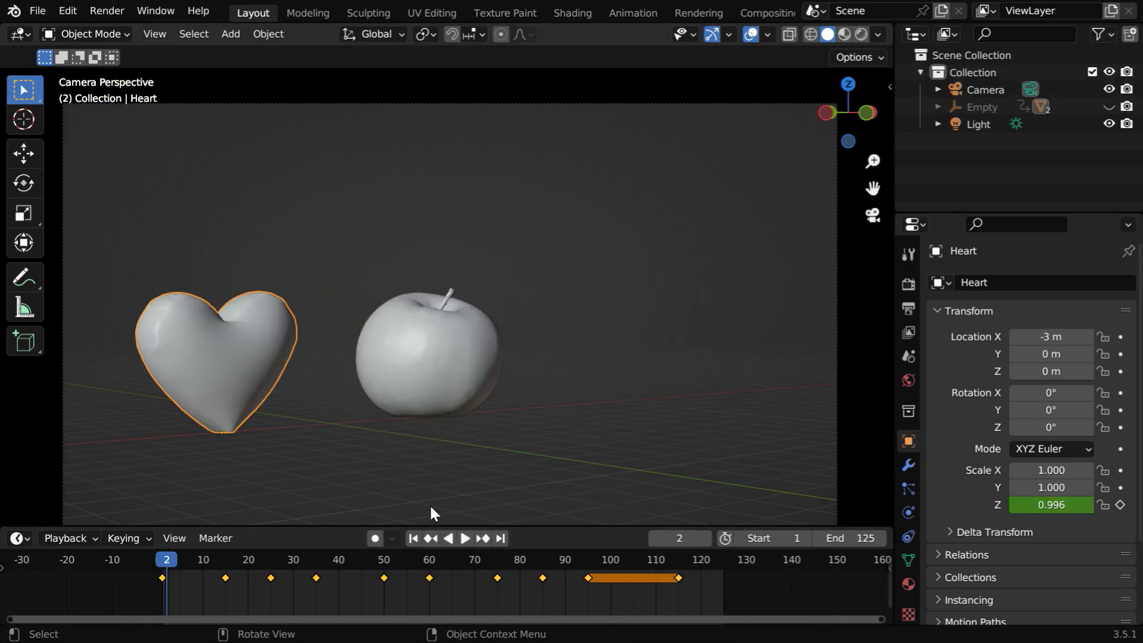
pyautogui.click(423, 367)
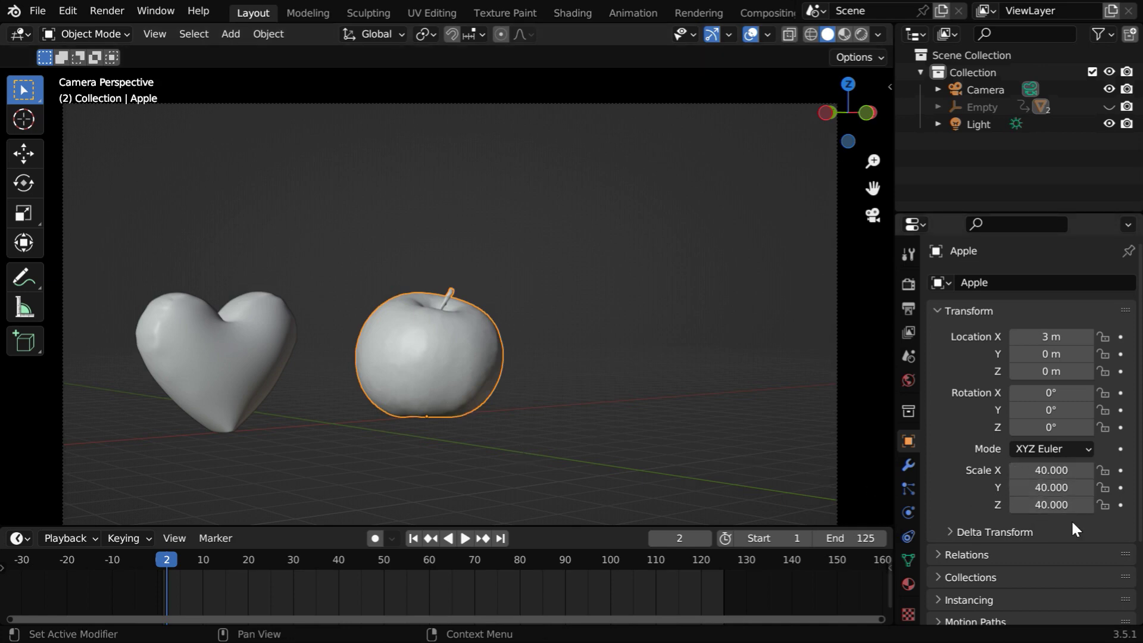
# Apply the apple's scale so it reads 1.000.
pyautogui.click(269, 34)
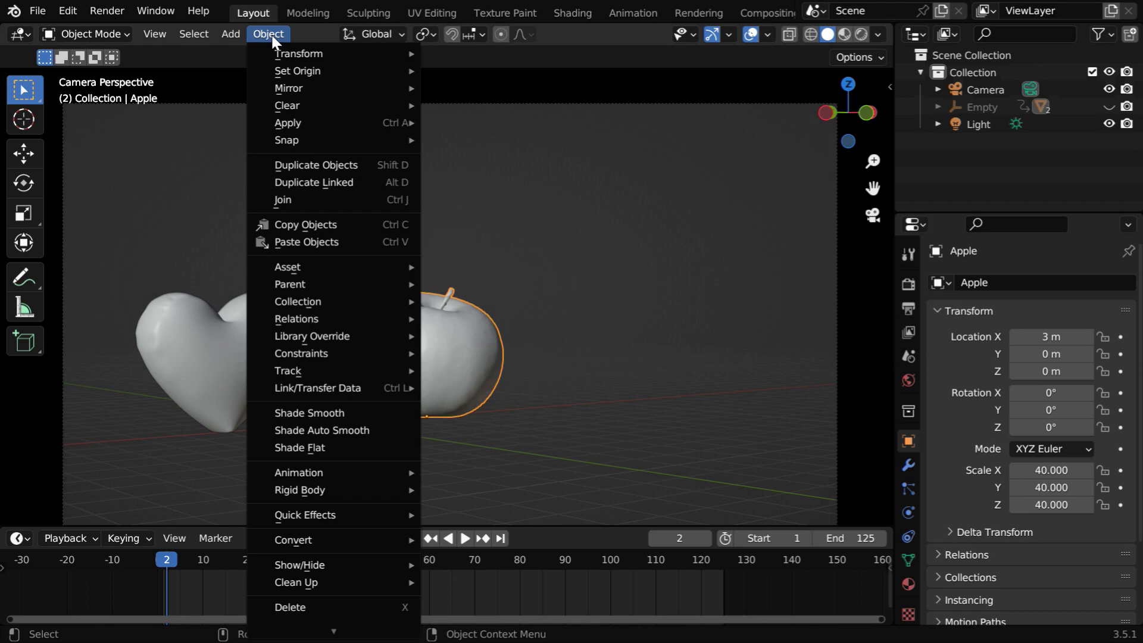
pyautogui.moveTo(289, 123)
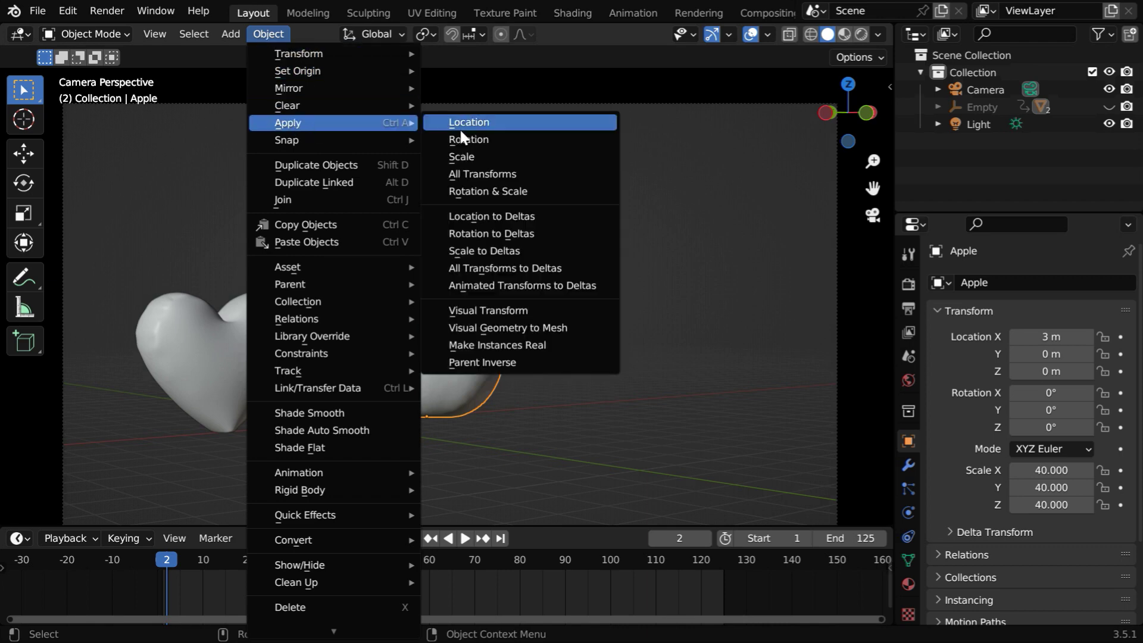
pyautogui.click(488, 157)
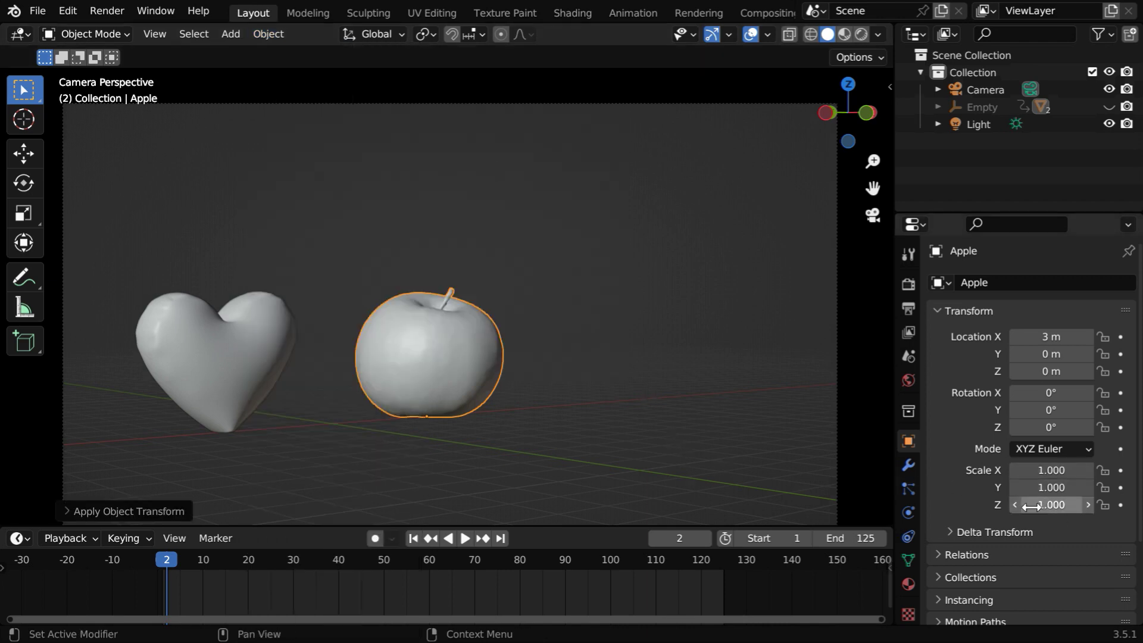
# Link the heart's animation data to the apple, then reselect the apple.
pyautogui.keyDown('shift'); pyautogui.click(234, 370); pyautogui.keyUp('shift')
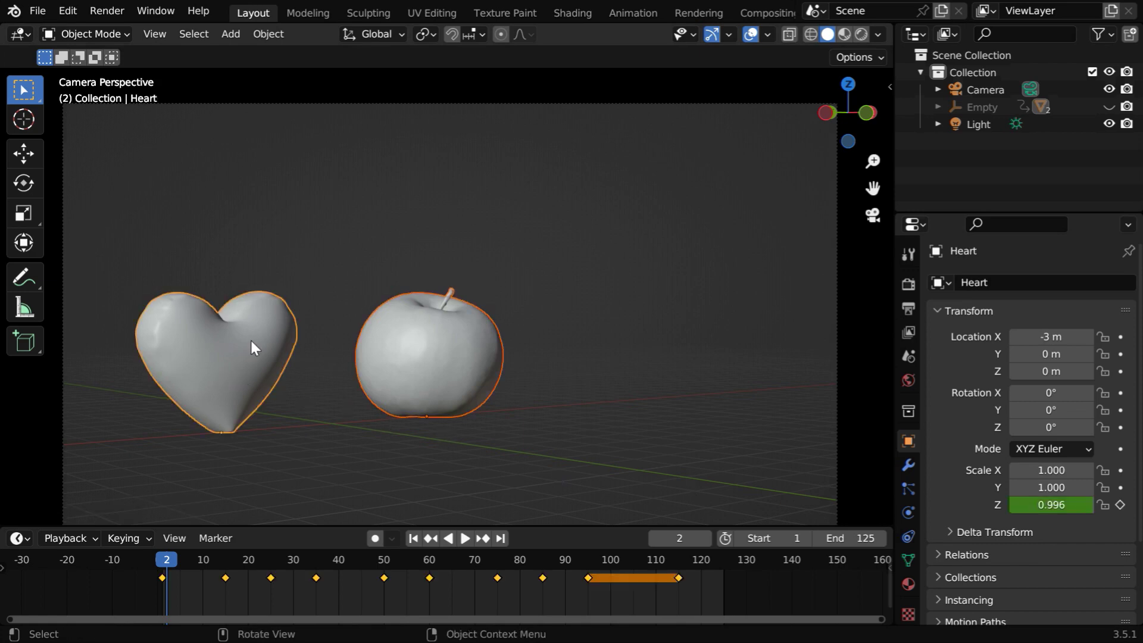
pyautogui.click(280, 31)
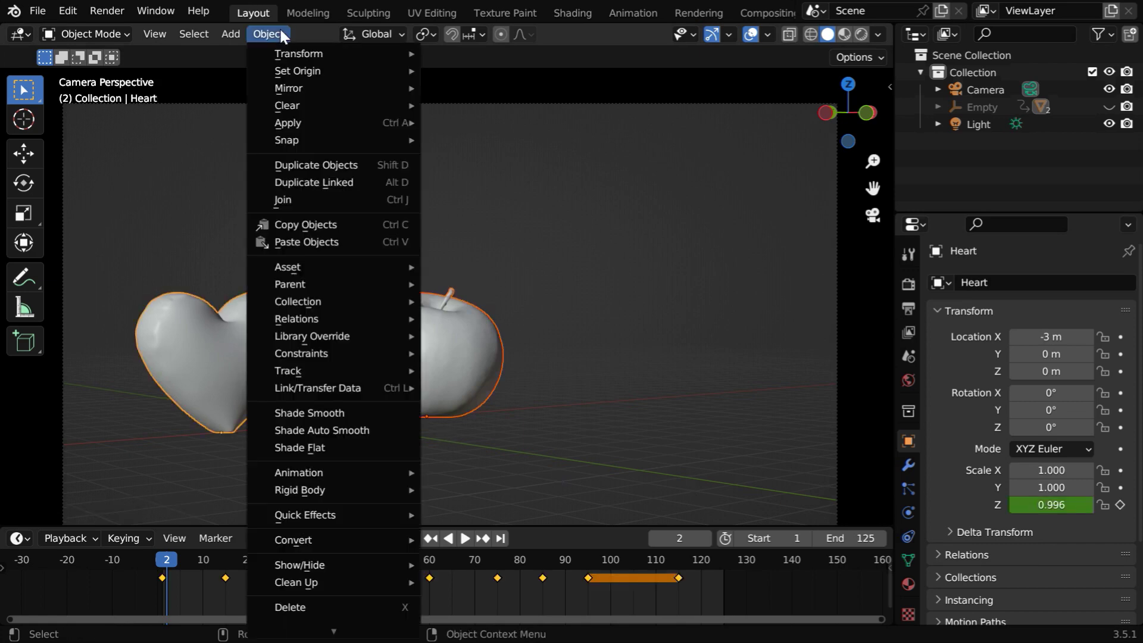
pyautogui.moveTo(348, 388)
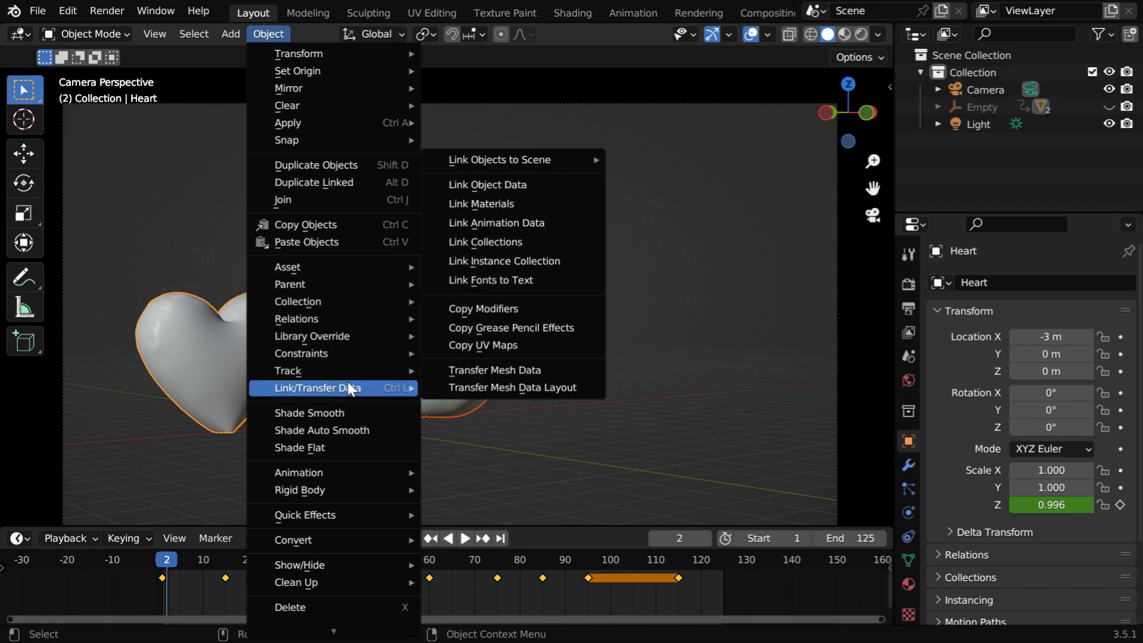
pyautogui.click(534, 224)
pyautogui.click(217, 381)
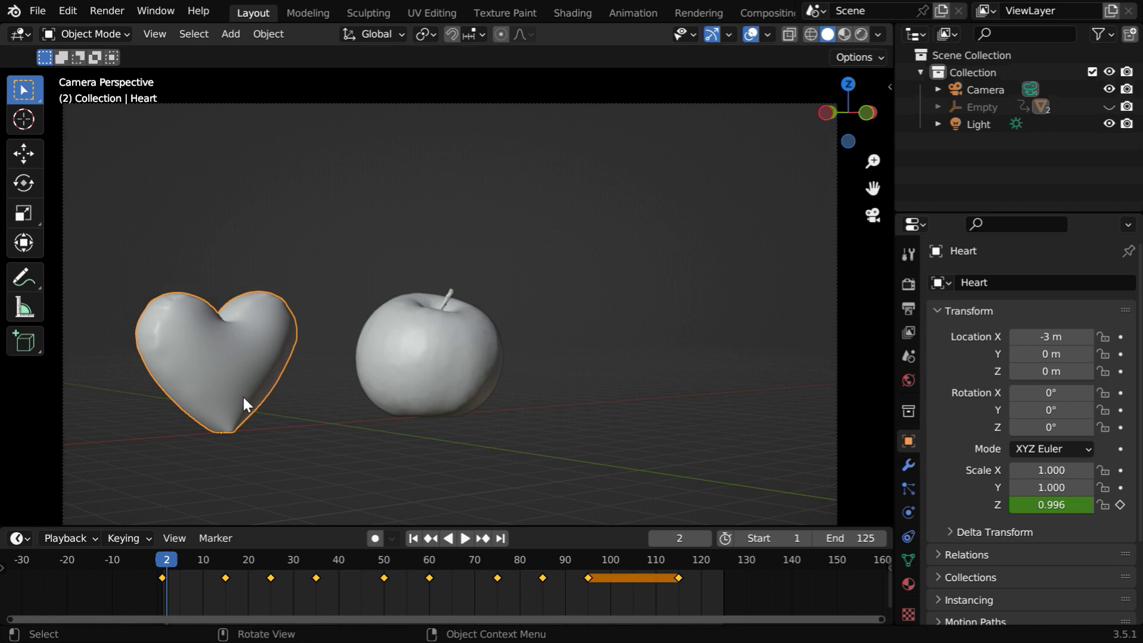
pyautogui.click(452, 379)
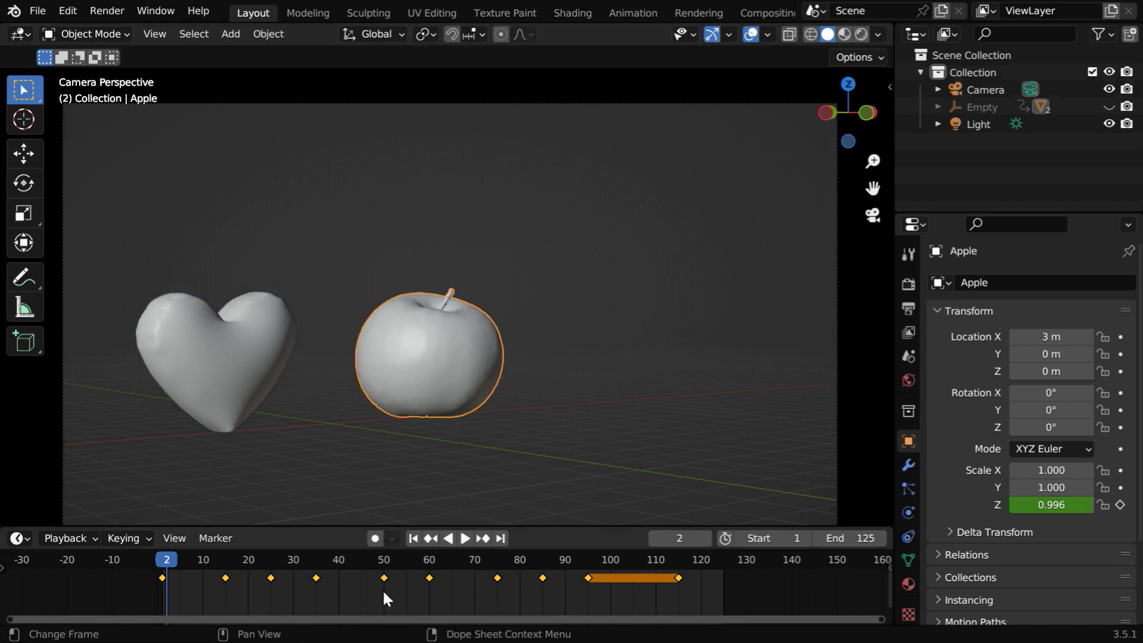
# Play the shared bounce from frame 1 with a smaller timeline, then select the heart.
pyautogui.click(427, 539)
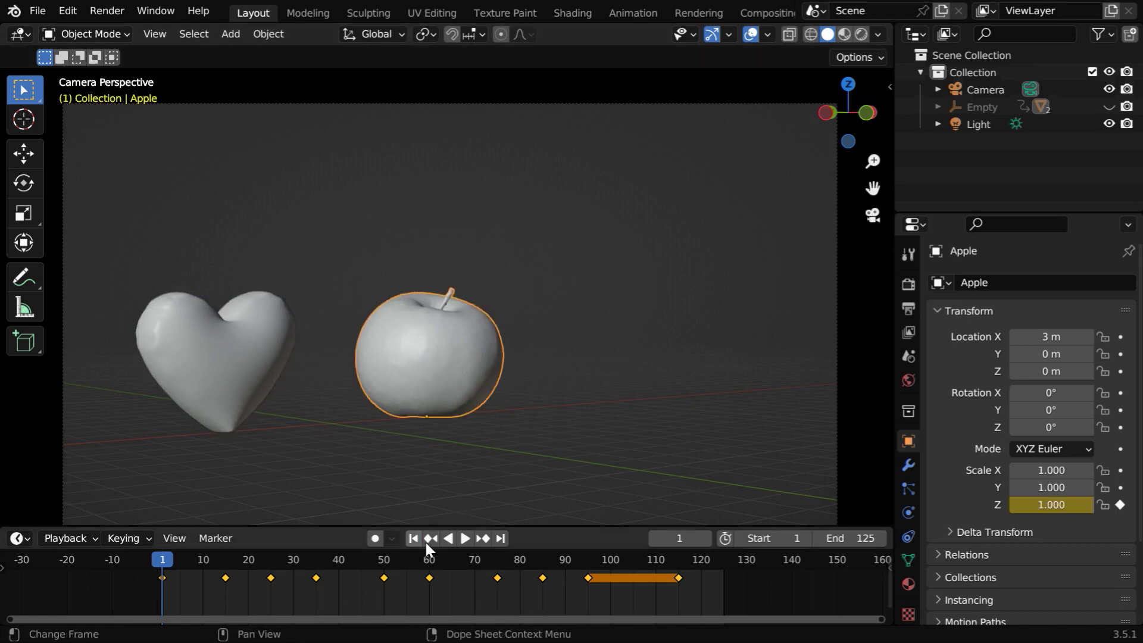
pyautogui.click(464, 539)
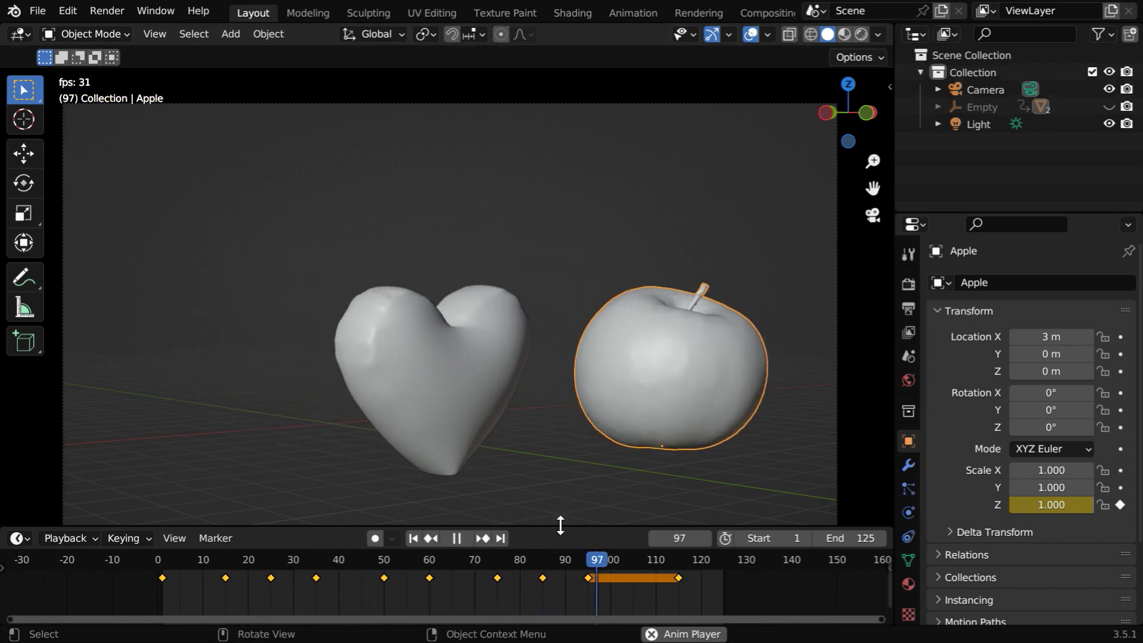
pyautogui.moveTo(561, 526); pyautogui.dragTo(559, 634)
pyautogui.click(457, 616)
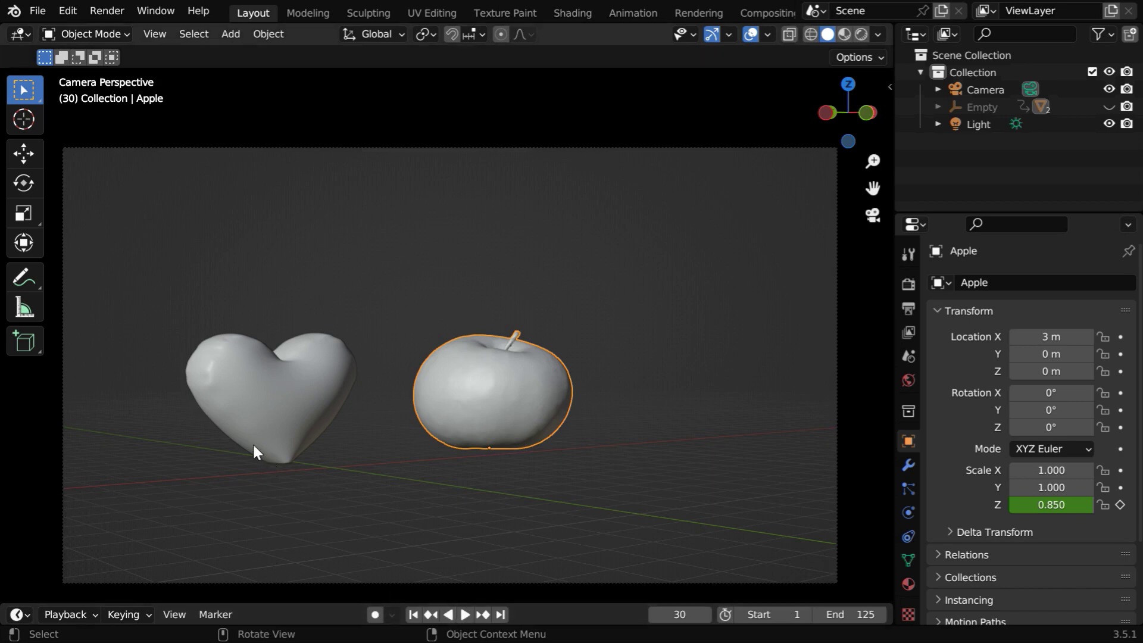
pyautogui.click(466, 615)
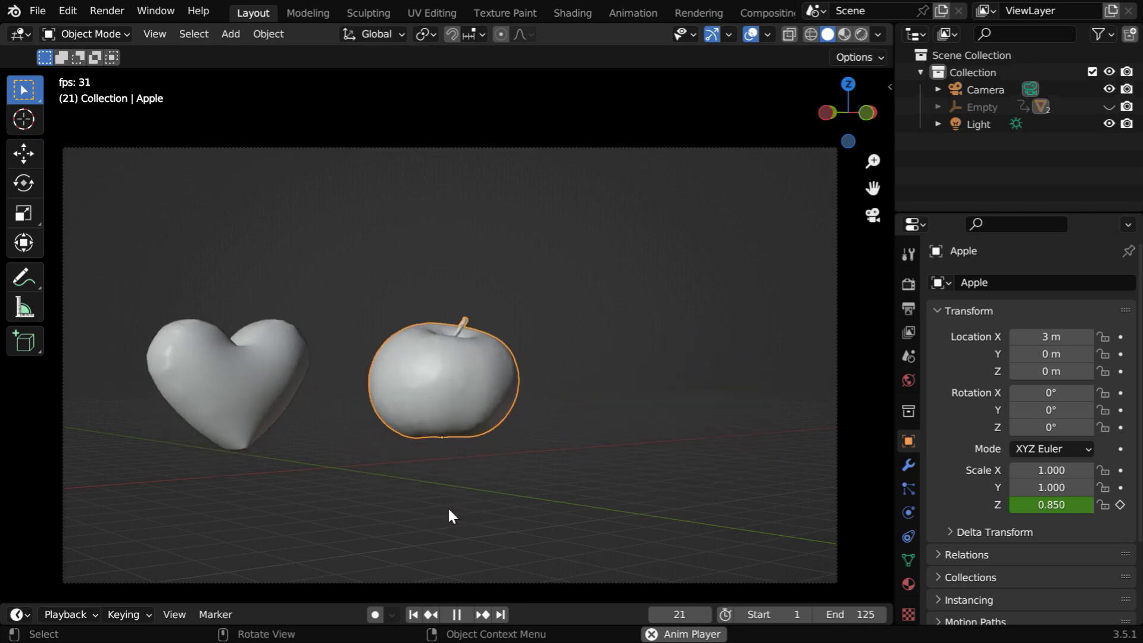
pyautogui.click(457, 615)
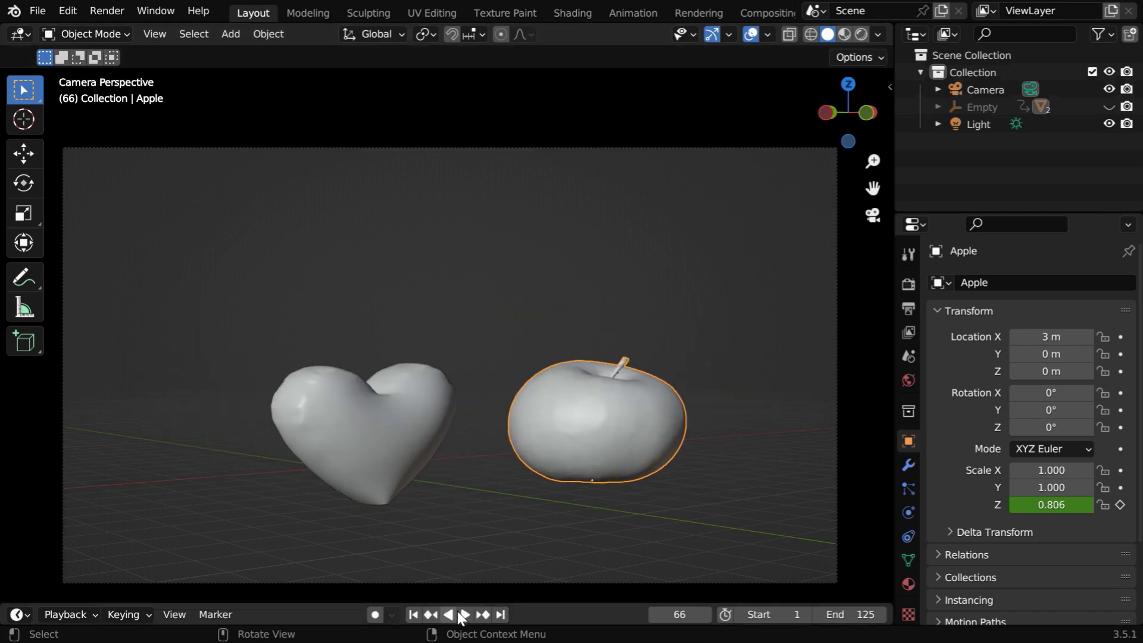
pyautogui.click(338, 480)
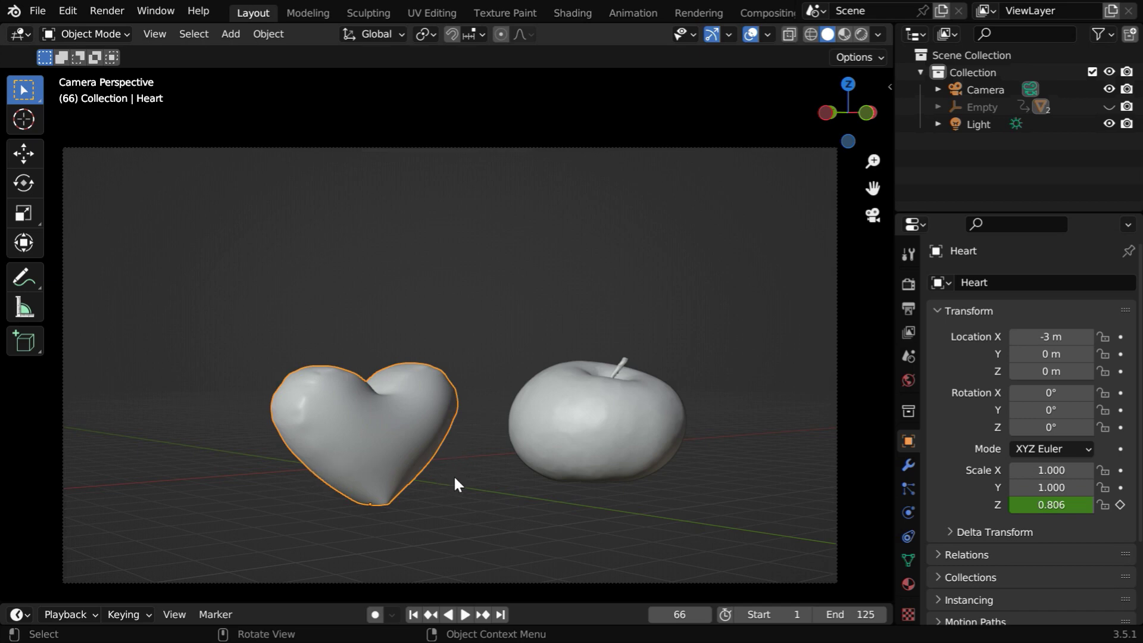
# Add a Maintain Volume constraint to the heart (Strict, free axis Z) and play from frame 1.
pyautogui.click(907, 537)
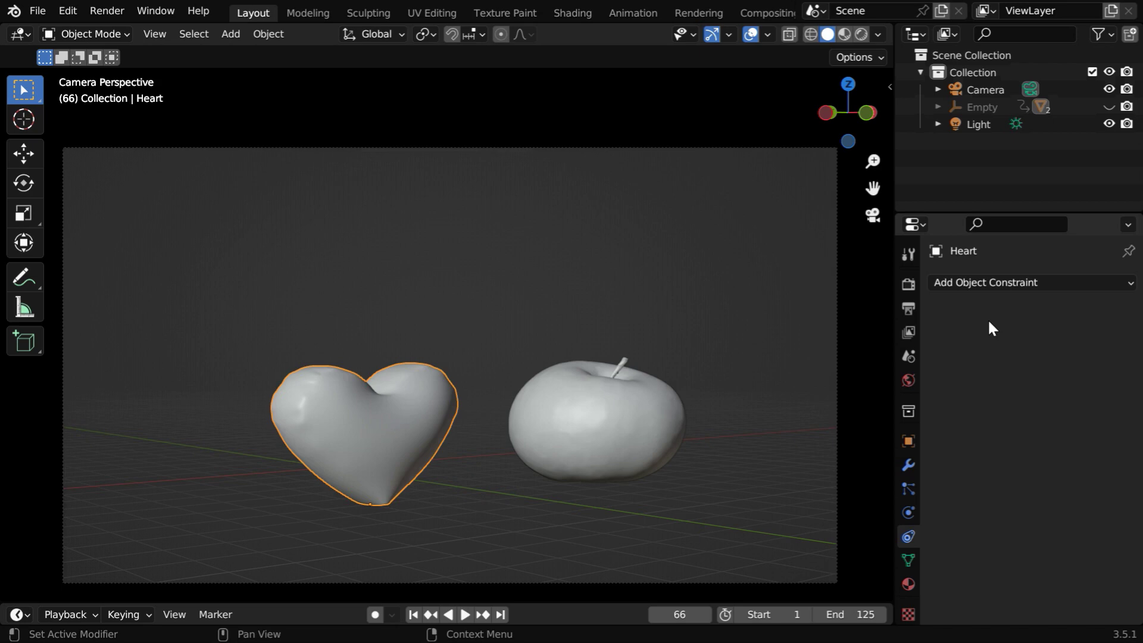
pyautogui.click(999, 285)
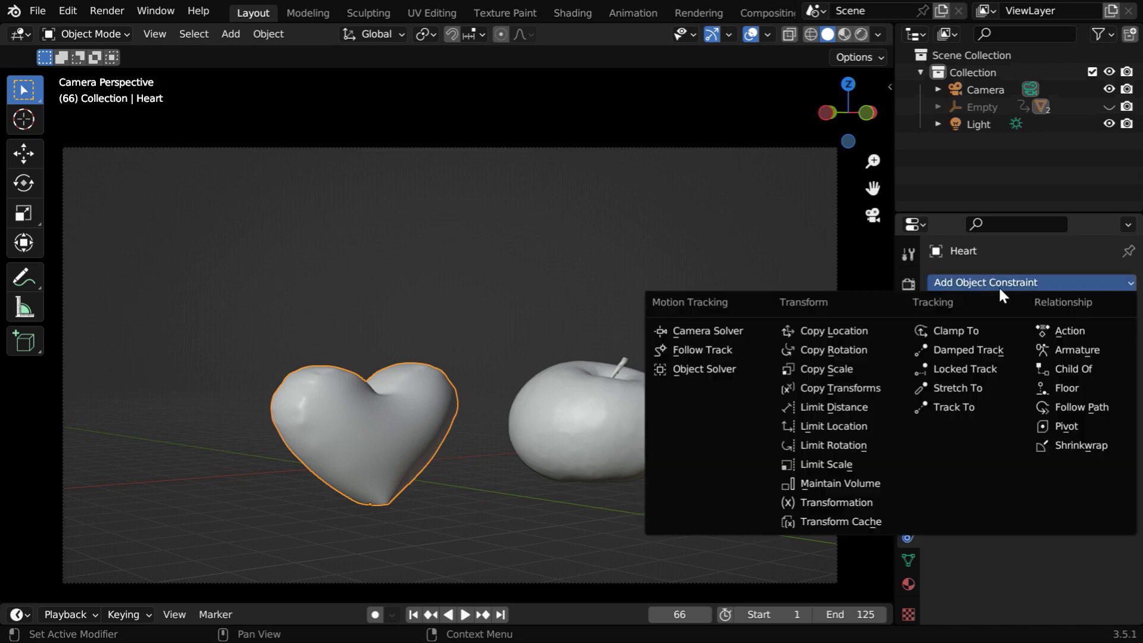
pyautogui.click(862, 482)
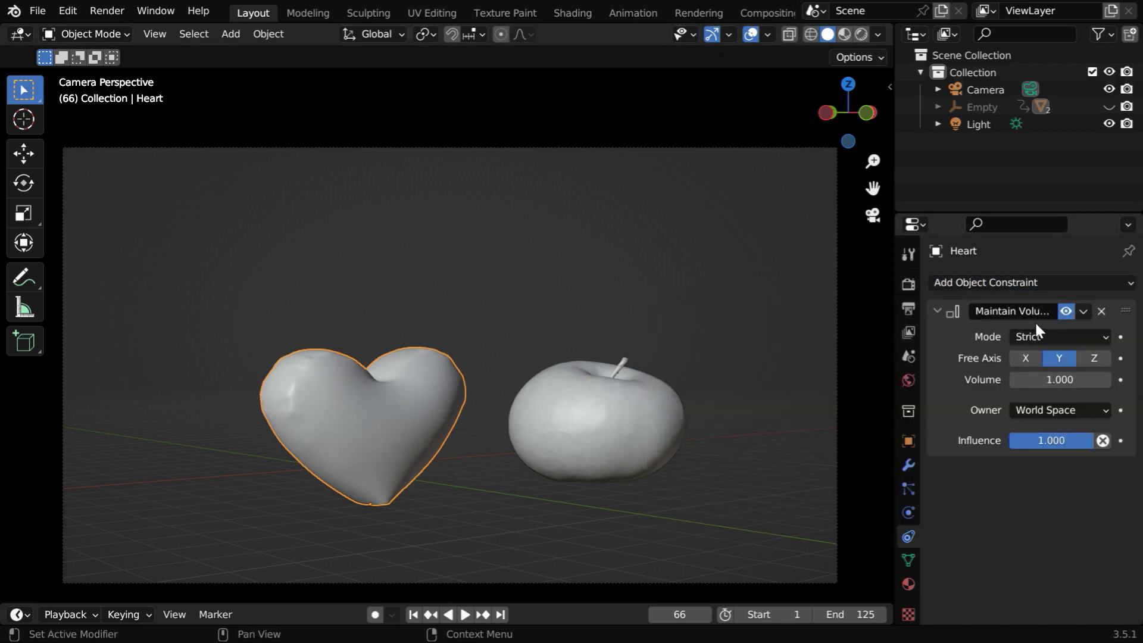
pyautogui.click(1083, 333)
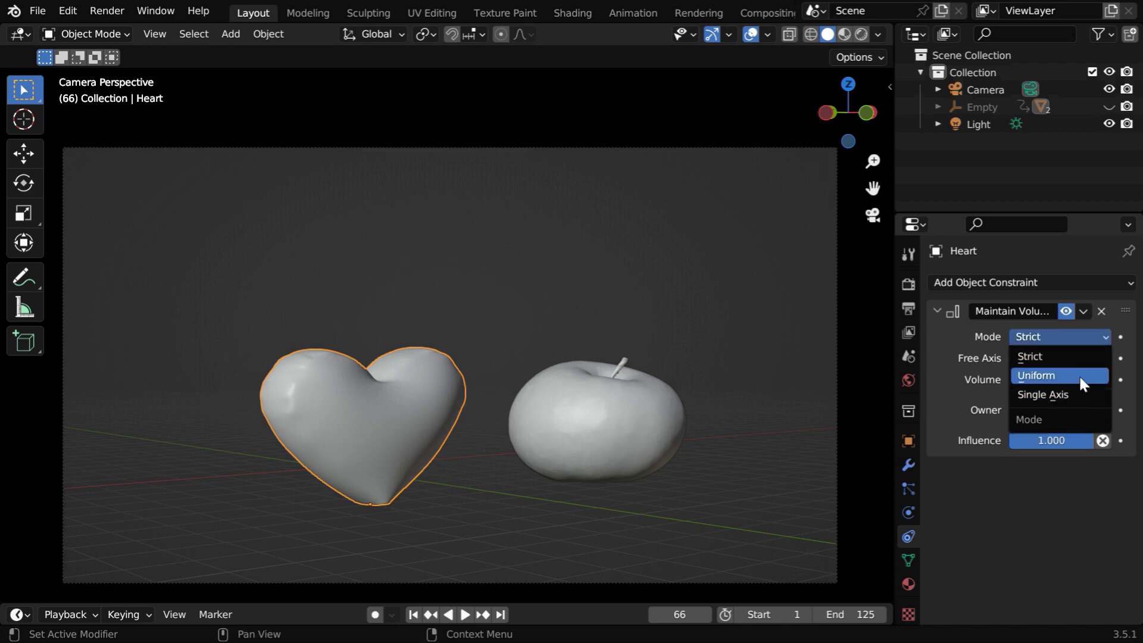
pyautogui.click(1079, 356)
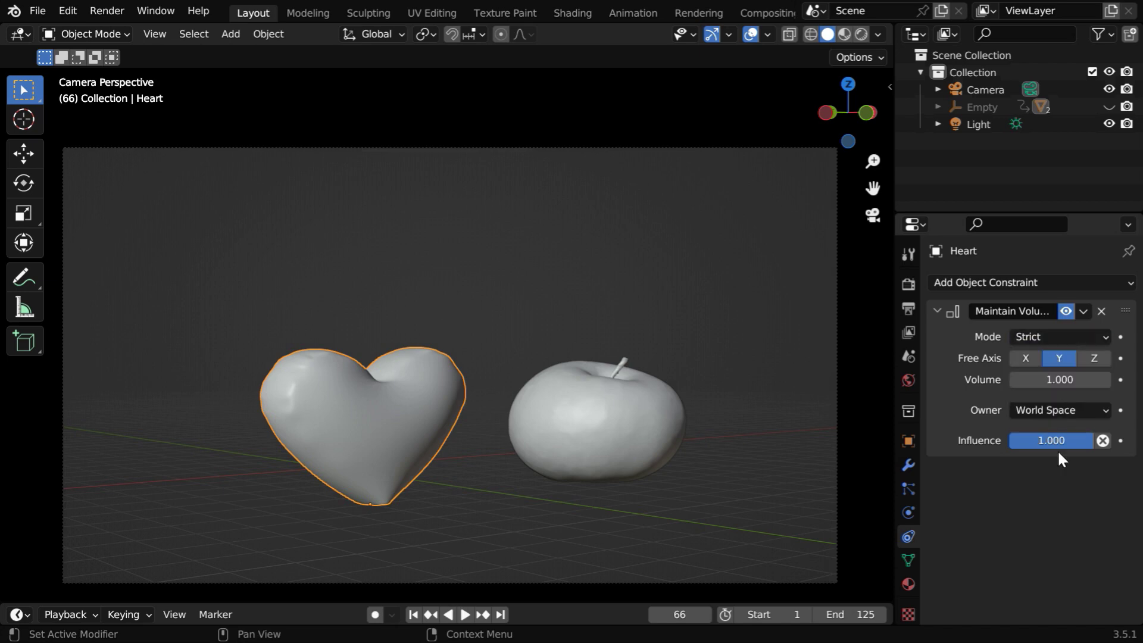
pyautogui.click(1095, 359)
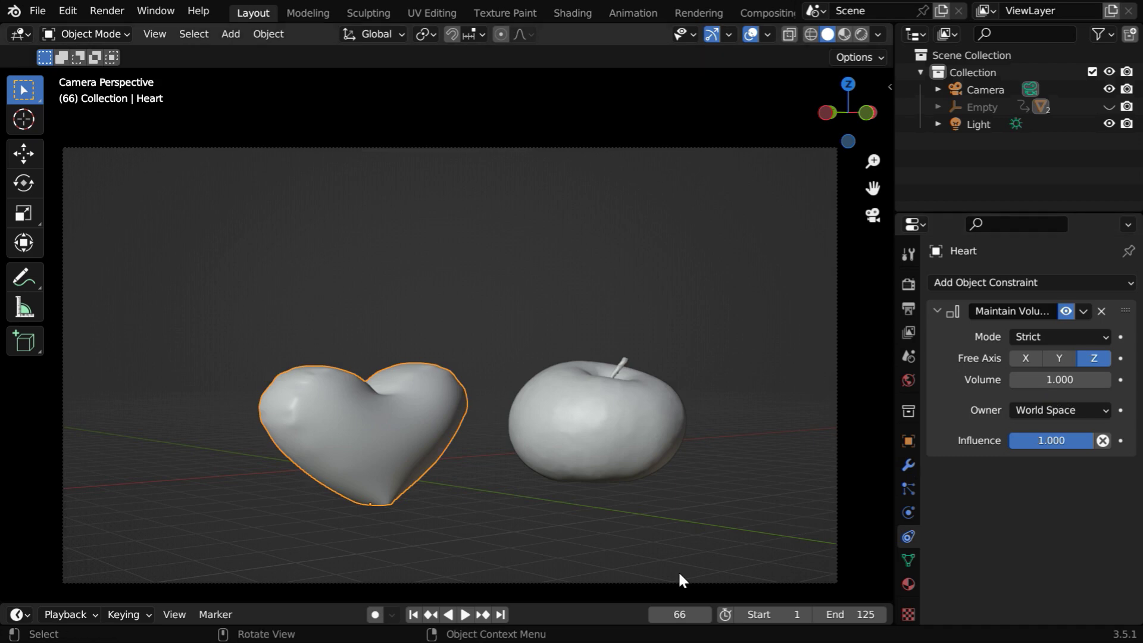
pyautogui.click(415, 614)
pyautogui.click(466, 615)
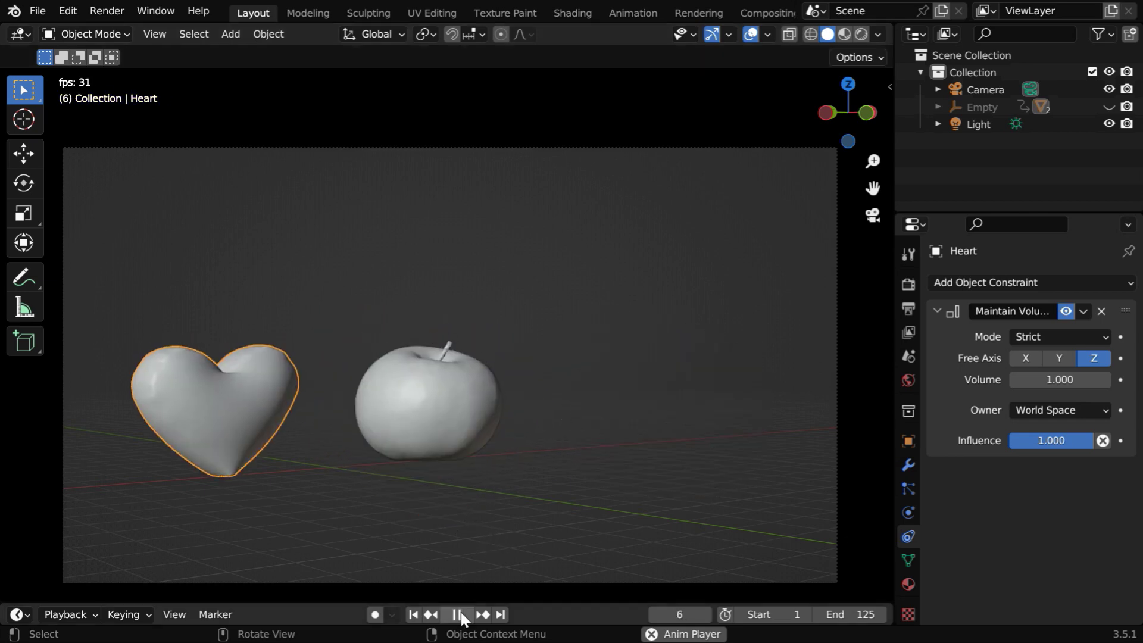
# Stop playback, give the apple a Maintain Volume constraint with free axis Z, deselect it, and rewind to frame 1.
pyautogui.press('space')
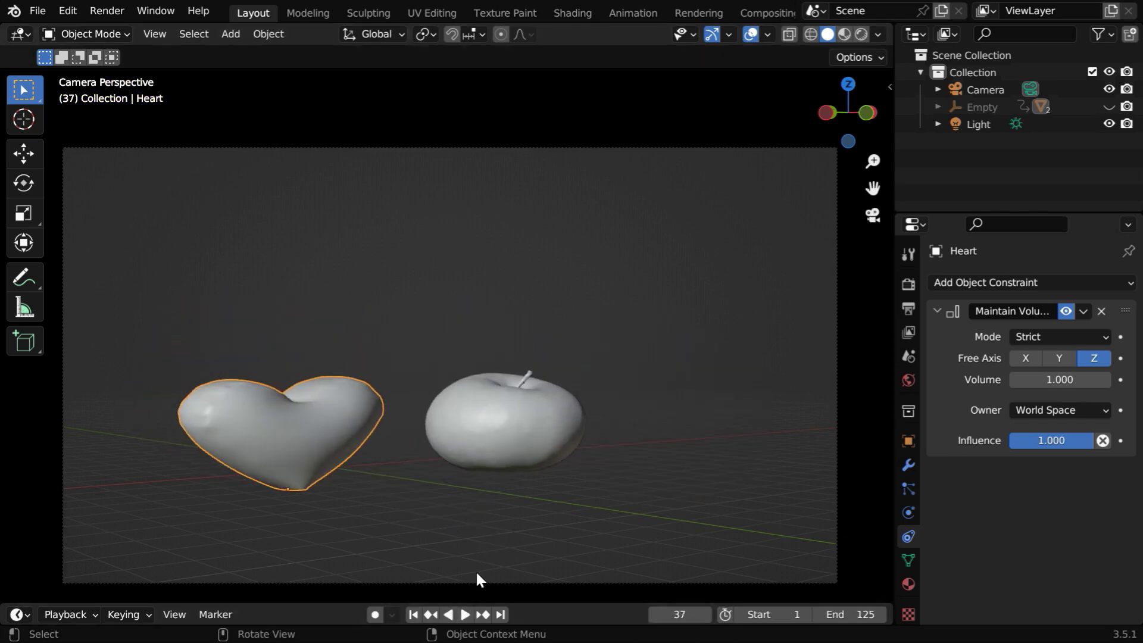
pyautogui.click(515, 426)
pyautogui.click(974, 283)
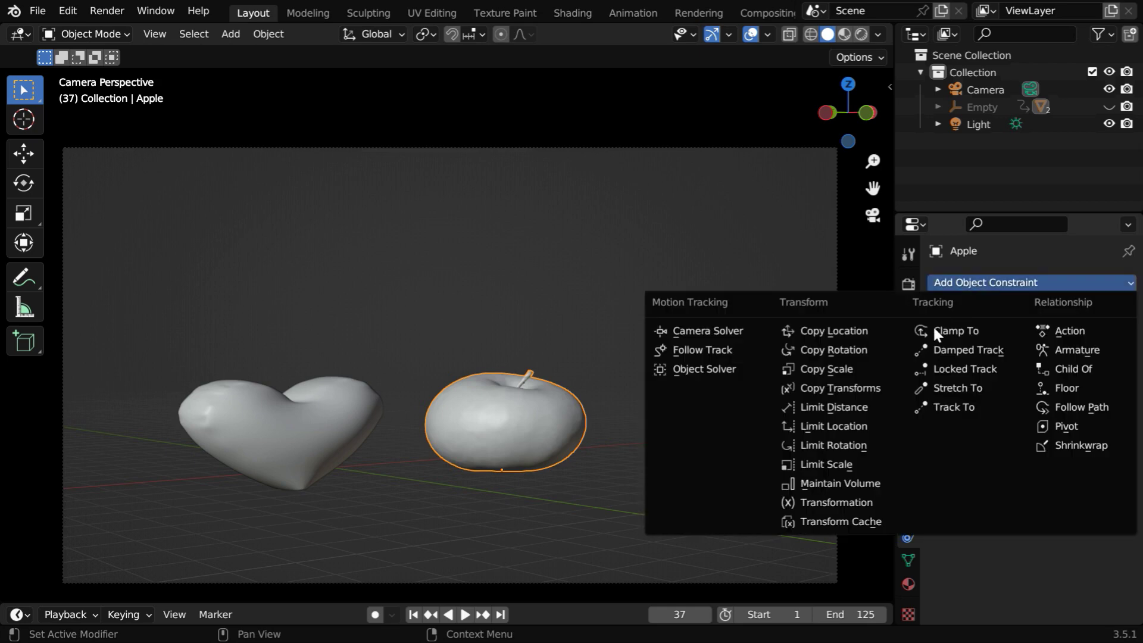
pyautogui.click(866, 484)
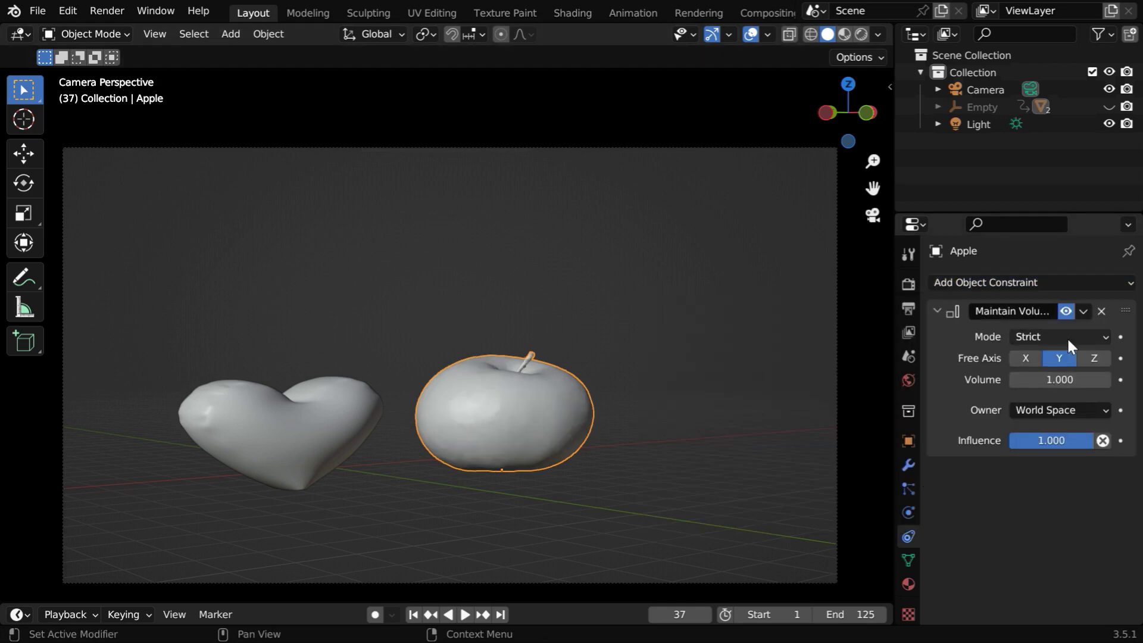
pyautogui.click(1096, 359)
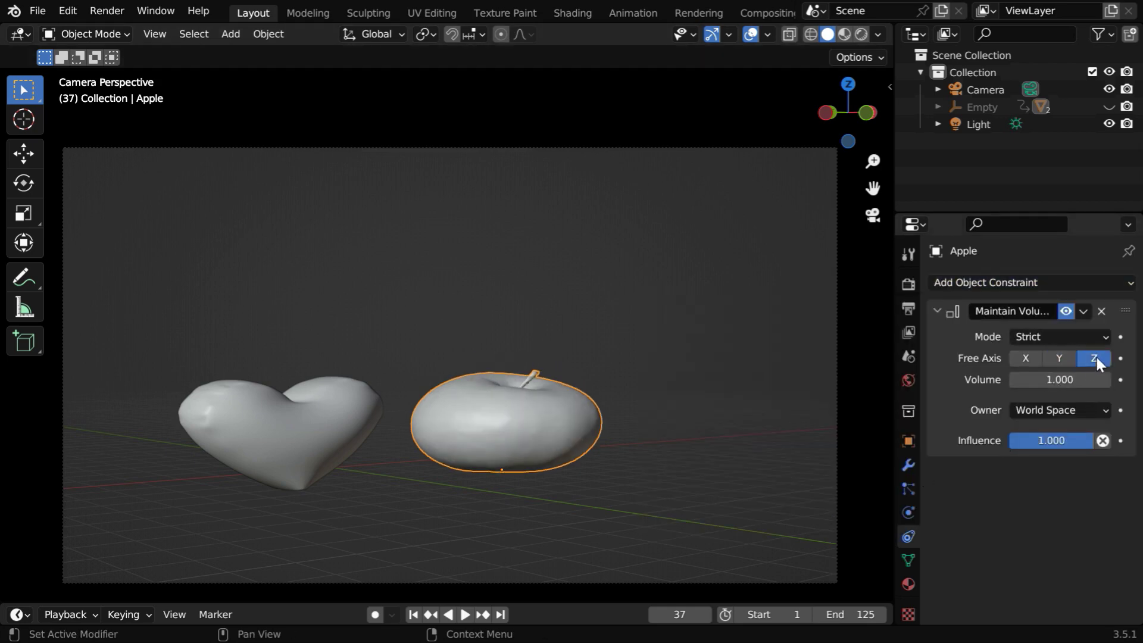
pyautogui.click(747, 530)
pyautogui.click(414, 616)
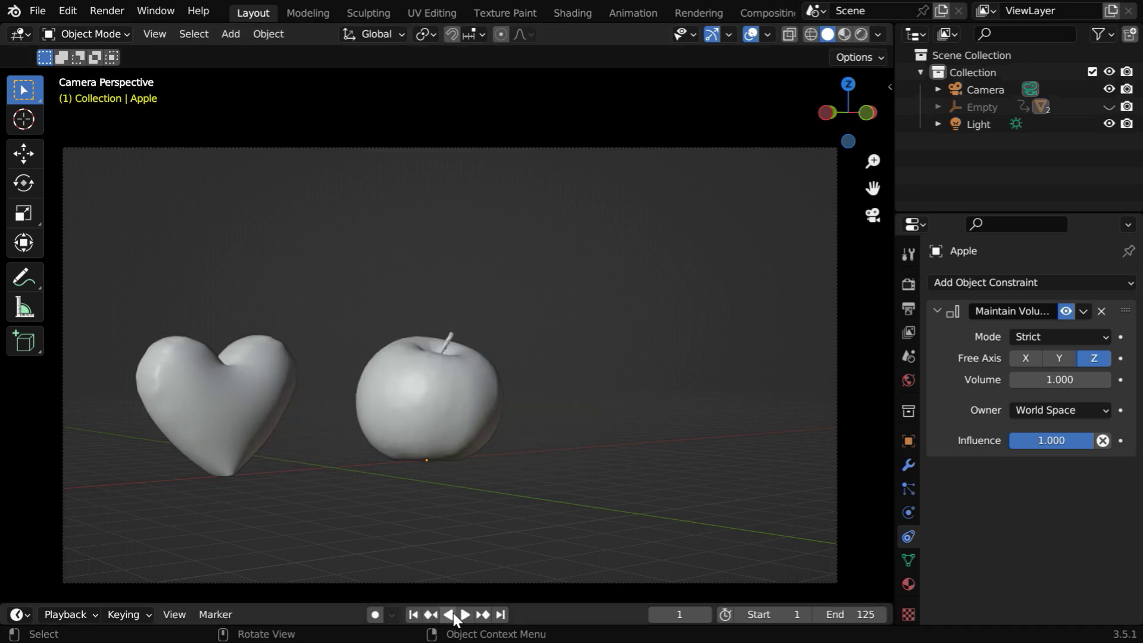
# Play the animation to watch the heart and apple keep their volume as they squash.
pyautogui.click(464, 615)
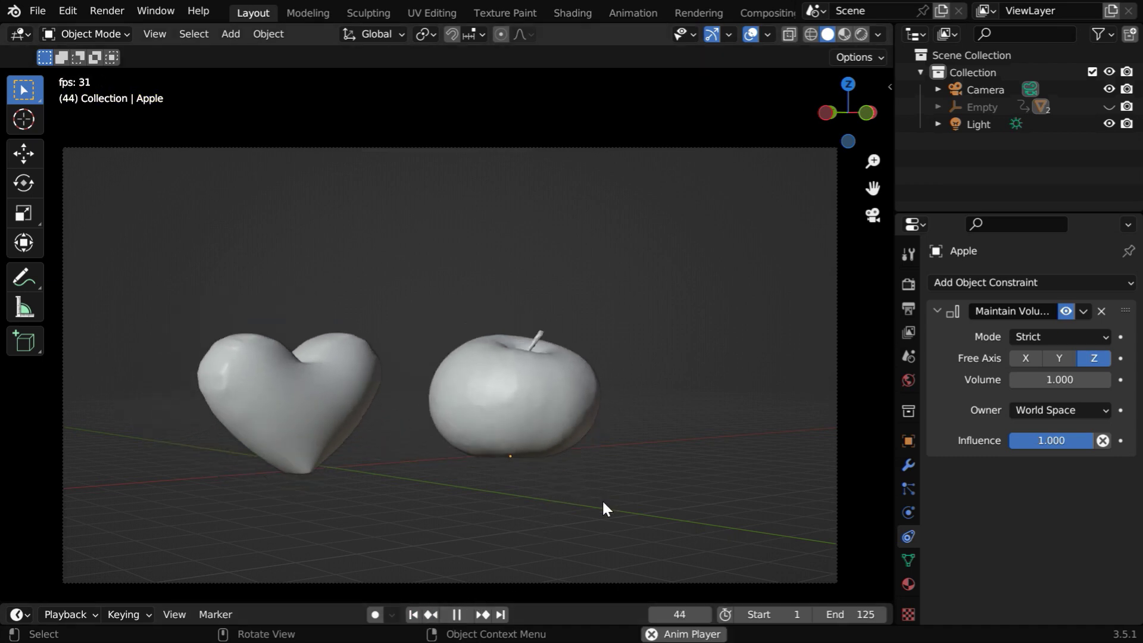